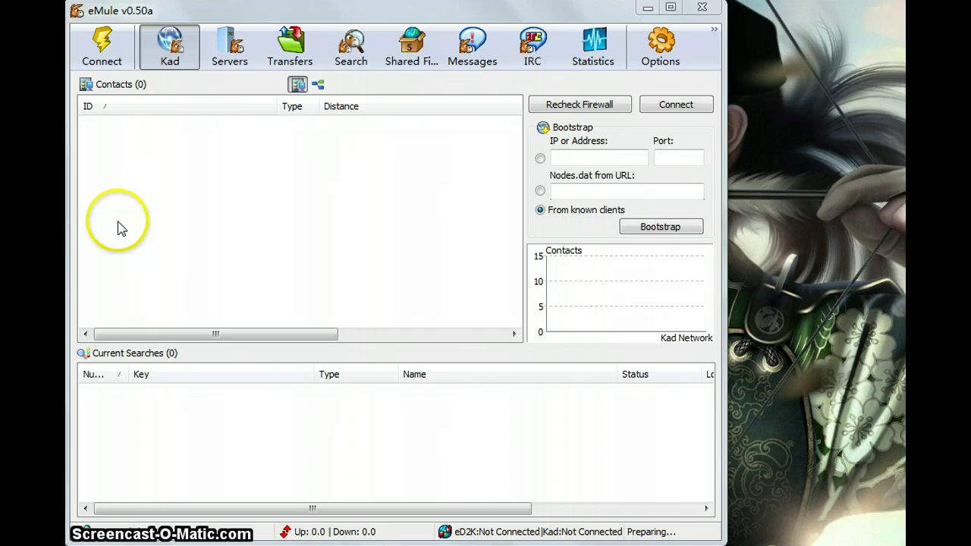
Step: Connect to the eD2K and Kad networks and display the list of four servers
left_click(105, 50)
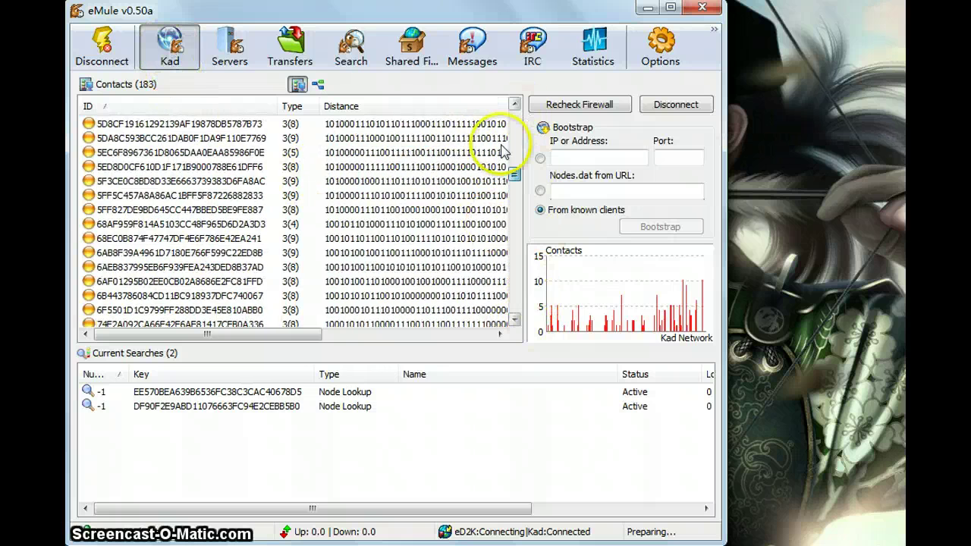
left_click(230, 44)
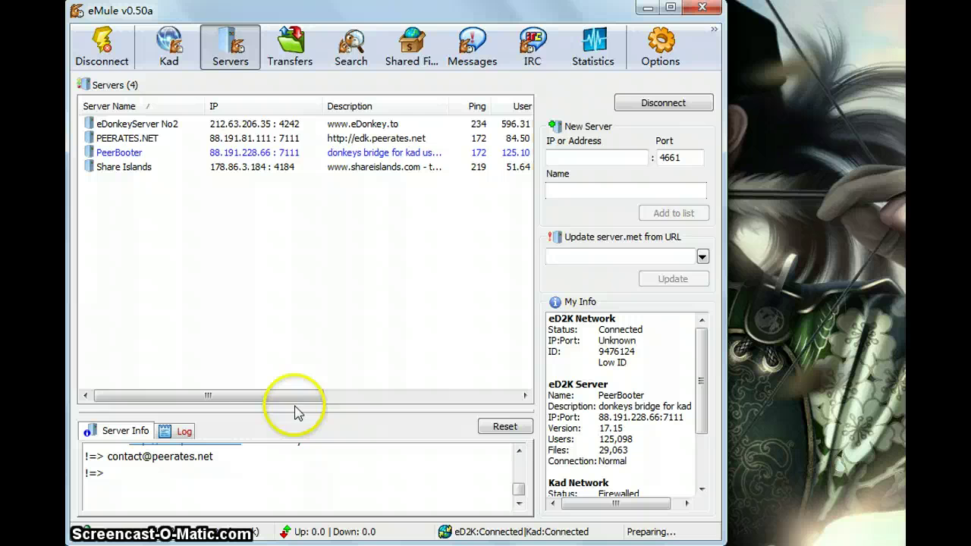
left_click_drag(275, 396, 488, 405)
left_click_drag(373, 397, 308, 399)
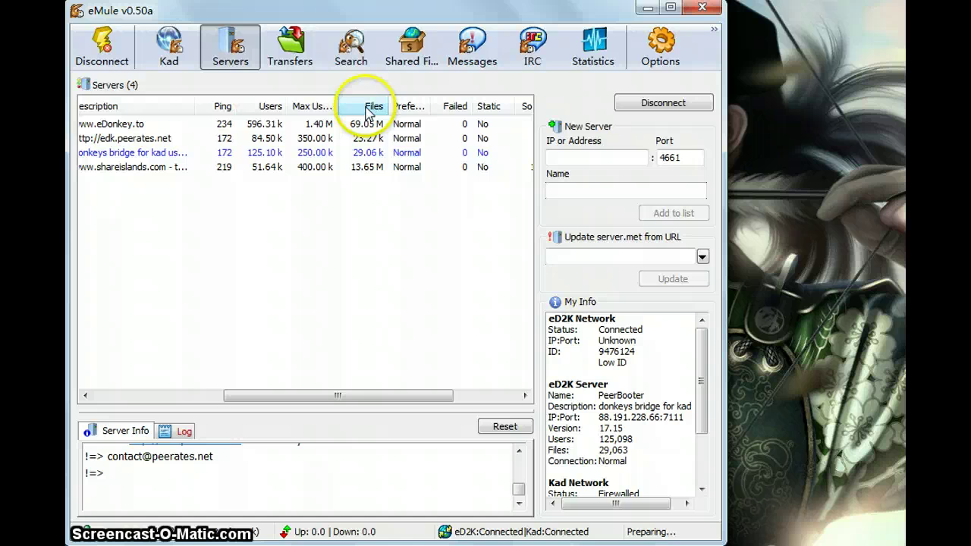
left_click_drag(322, 395, 258, 395)
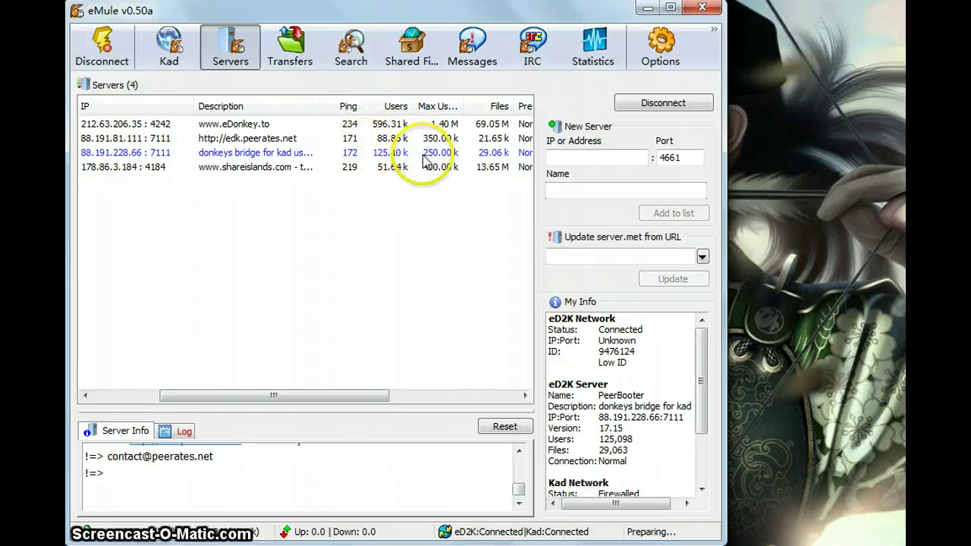
left_click(359, 130)
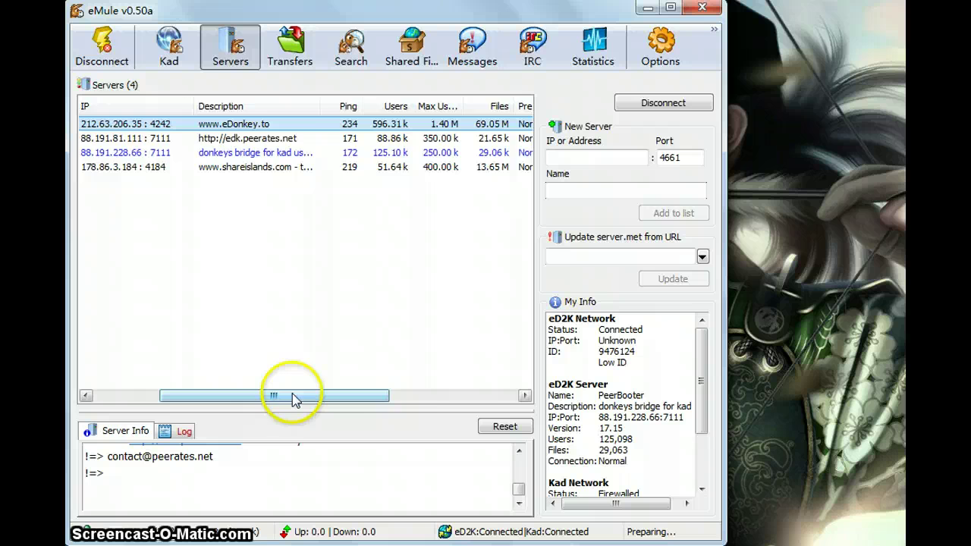
left_click_drag(293, 396, 362, 401)
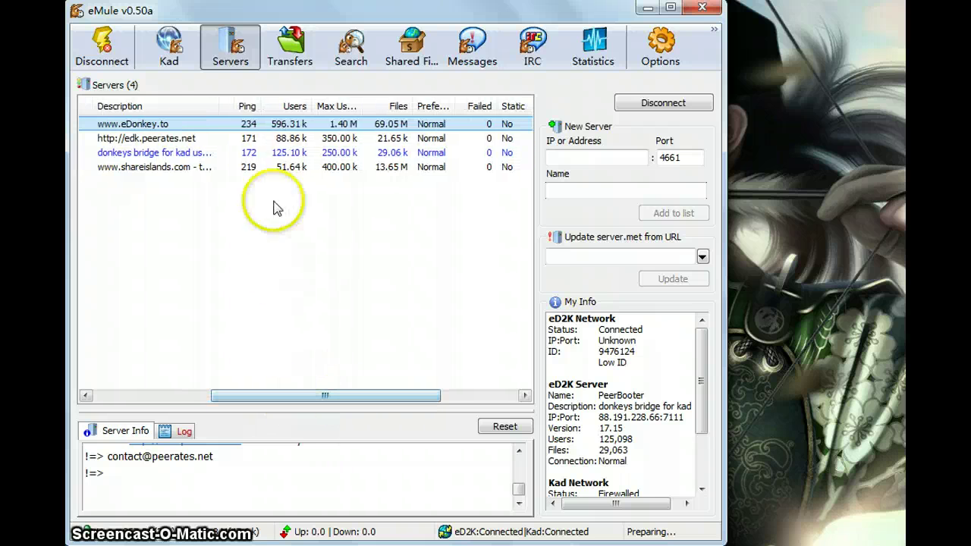
left_click(266, 139)
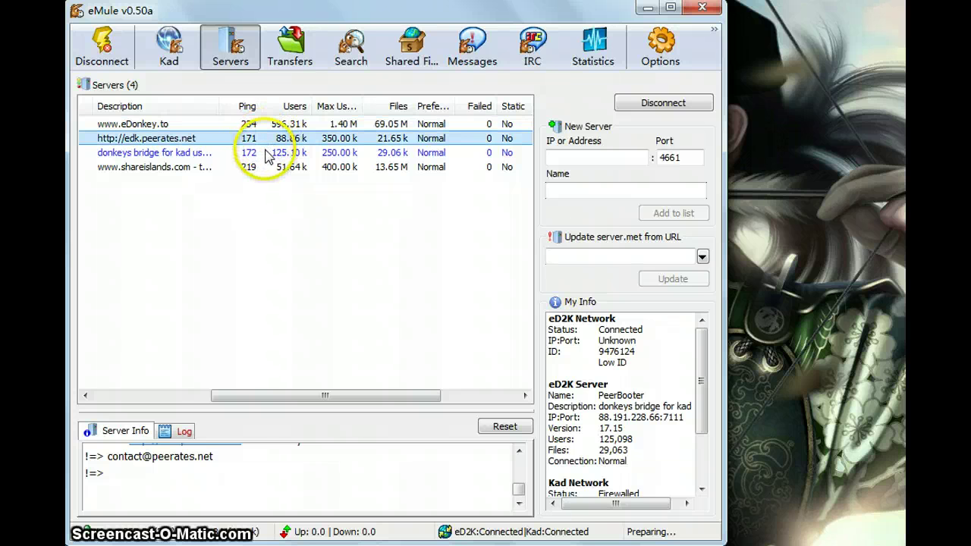
left_click(267, 154)
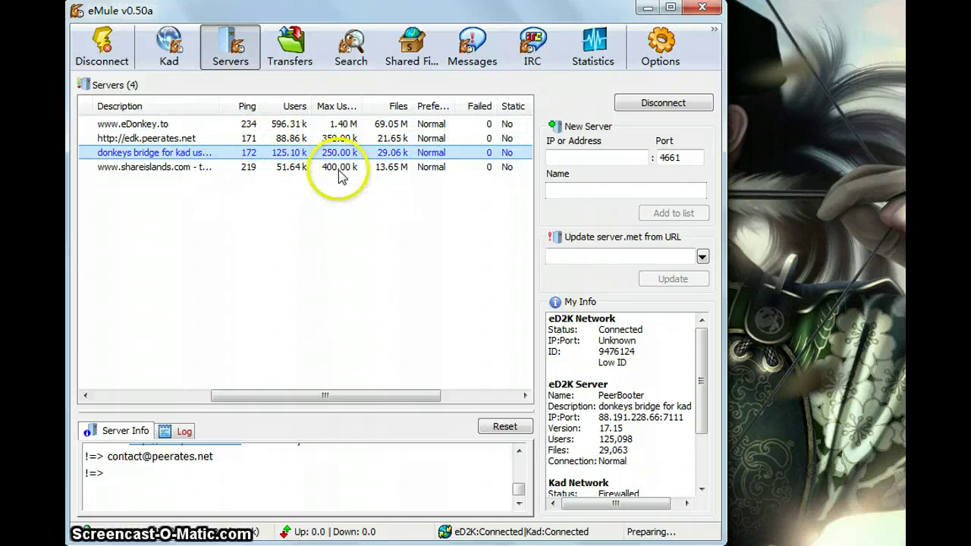
left_click(187, 395)
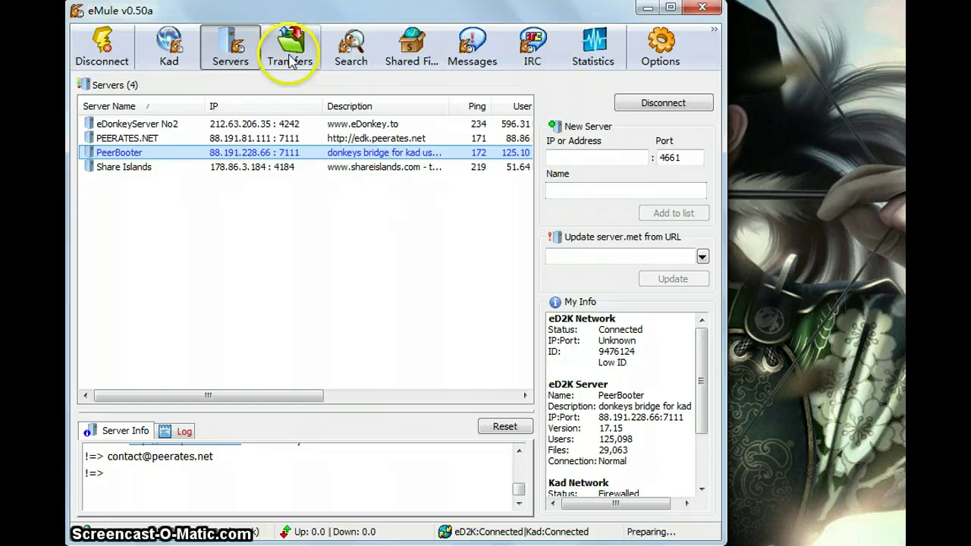
Step: Check the empty Downloading, Uploading, On Queue and Known Clients transfer lists, then go to Search
left_click(291, 61)
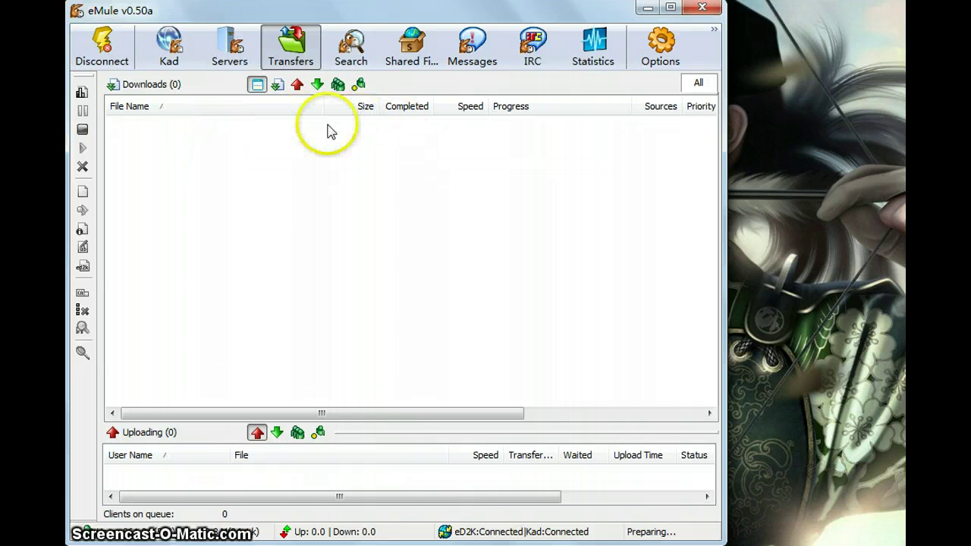
left_click(317, 85)
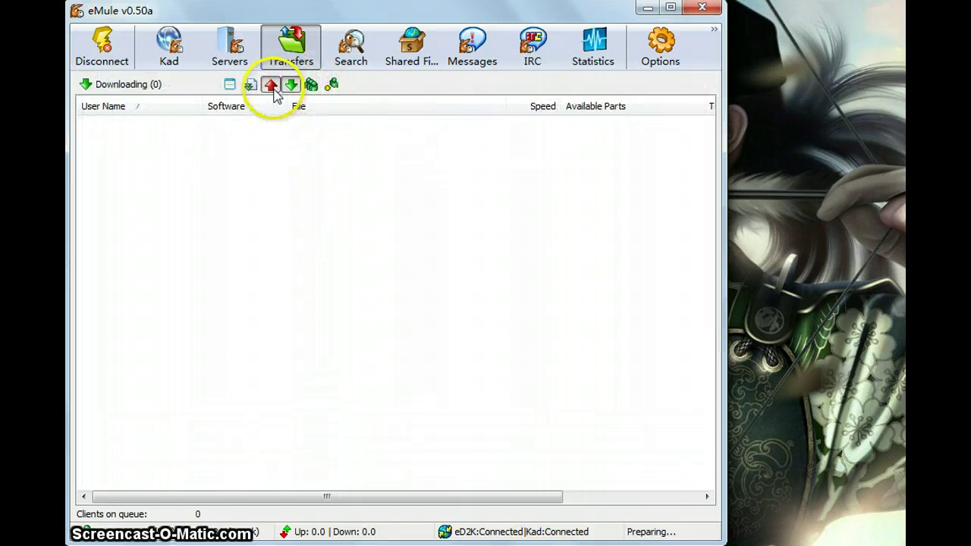
left_click(271, 84)
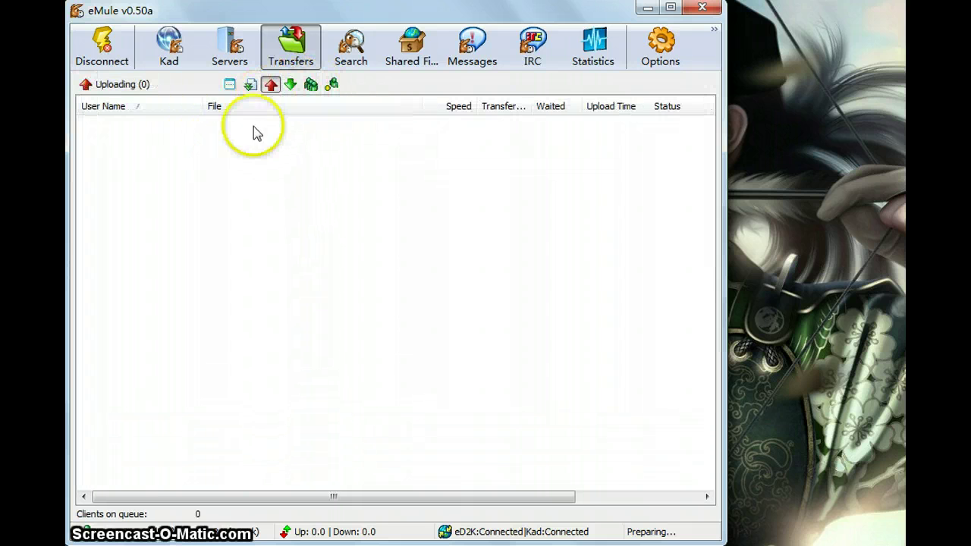
left_click(311, 85)
left_click(331, 85)
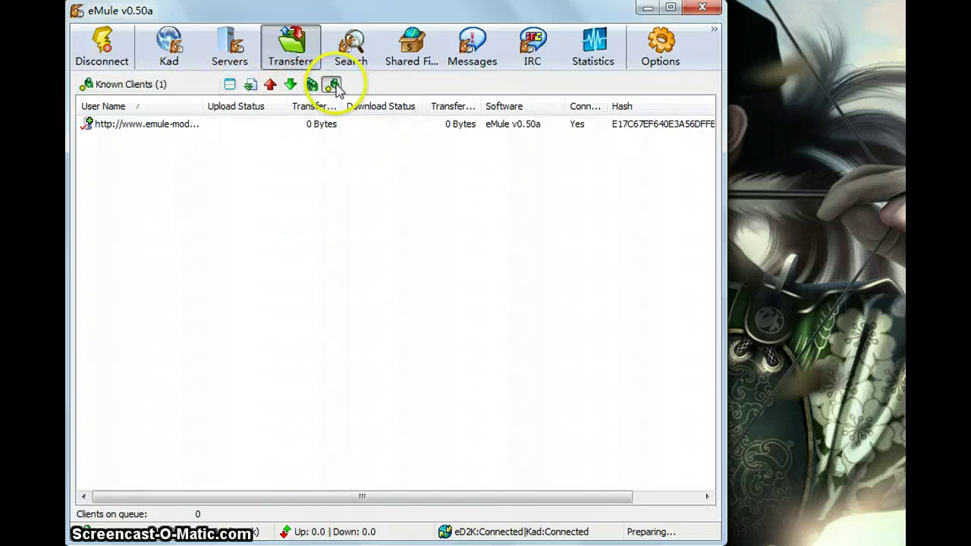
left_click(252, 85)
left_click(255, 85)
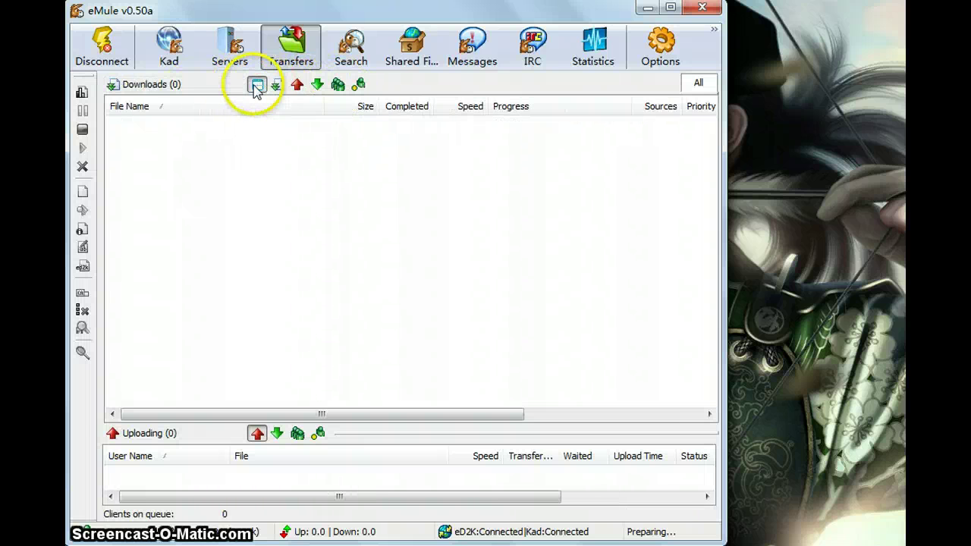
left_click(352, 46)
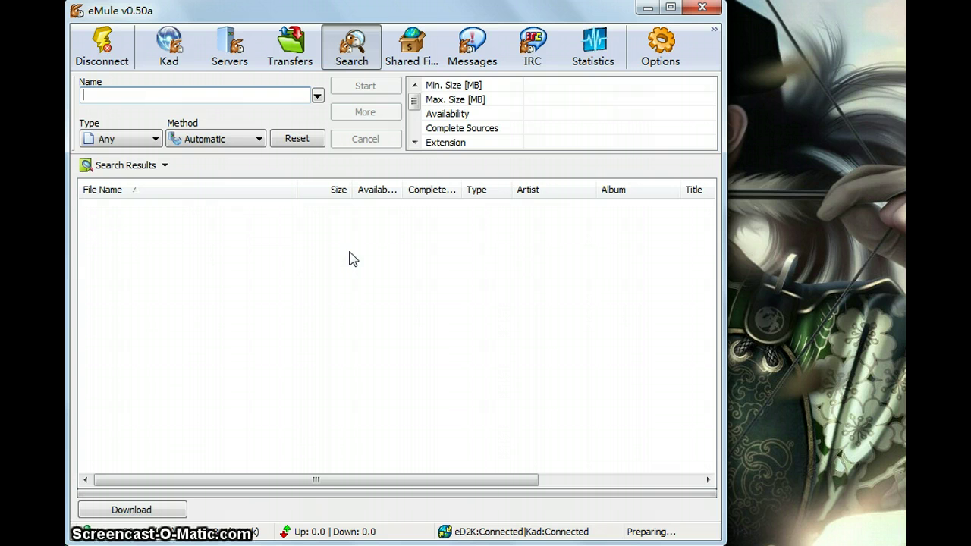
Step: Search for 'pretty boy' with file type Any and the Automatic search method
left_click(107, 141)
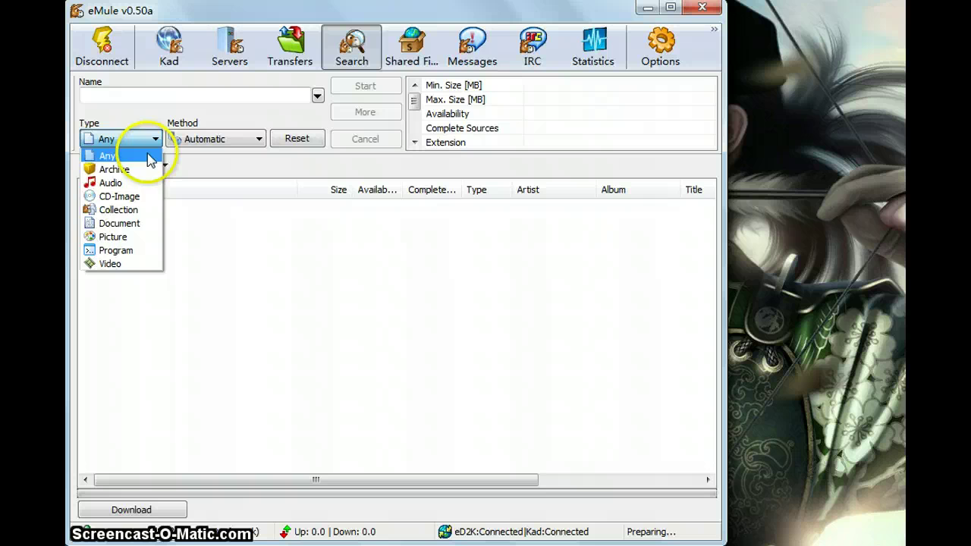
left_click(152, 148)
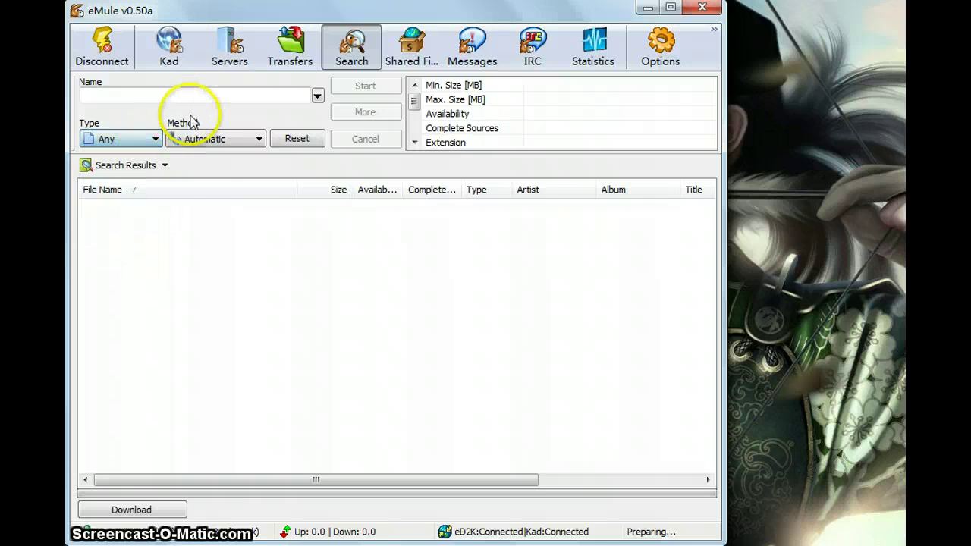
left_click(222, 144)
left_click(266, 159)
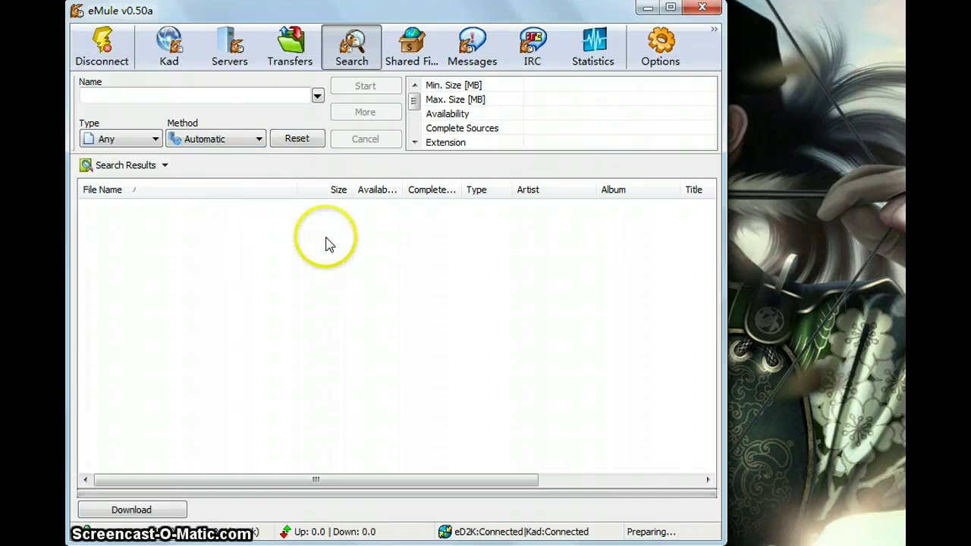
left_click(177, 95)
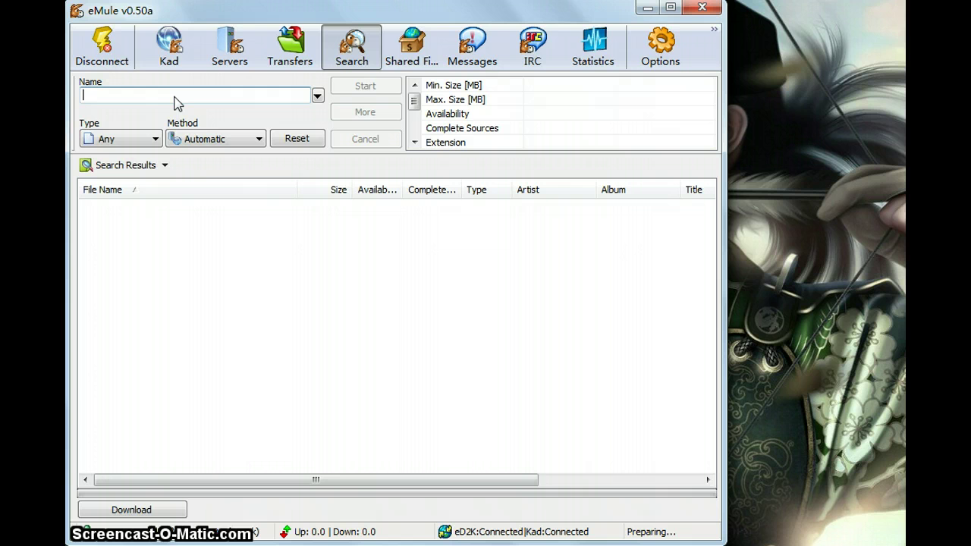
type("pretty boy")
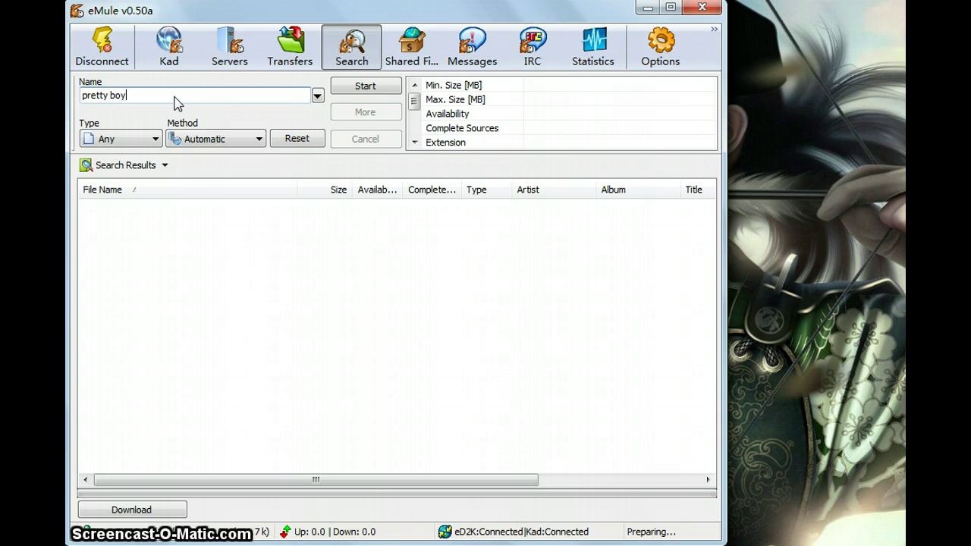
key("Return")
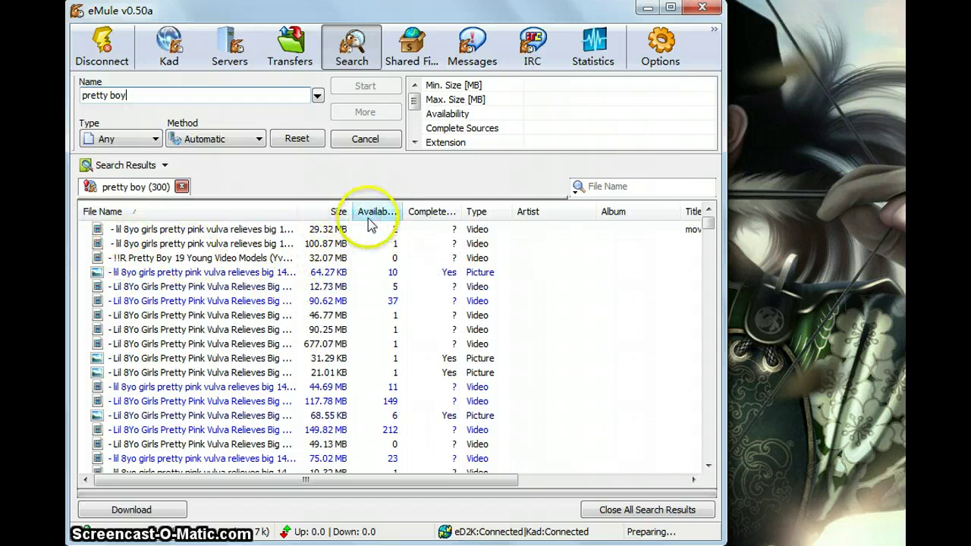
Step: Sort the 300 results by name, size and availability, finishing on size smallest first
left_click(262, 212)
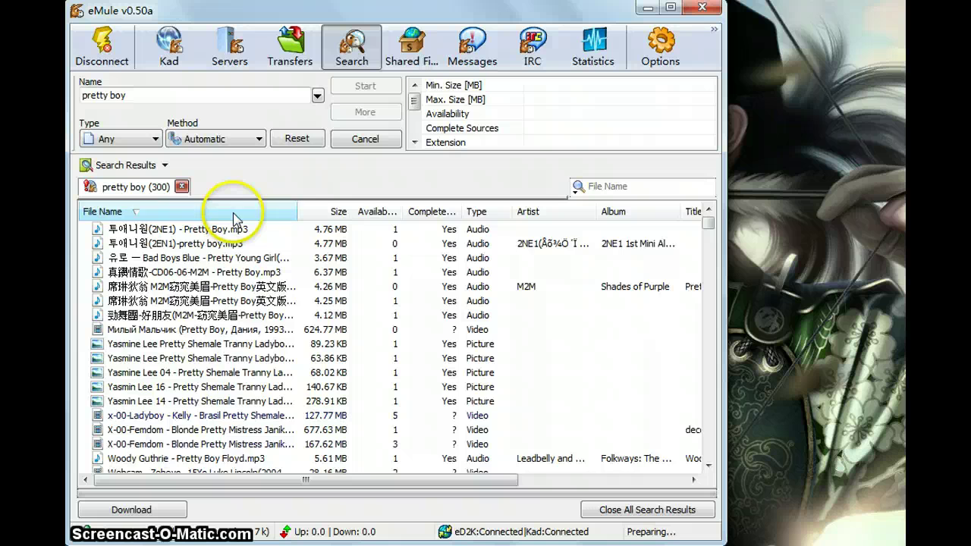
left_click(236, 212)
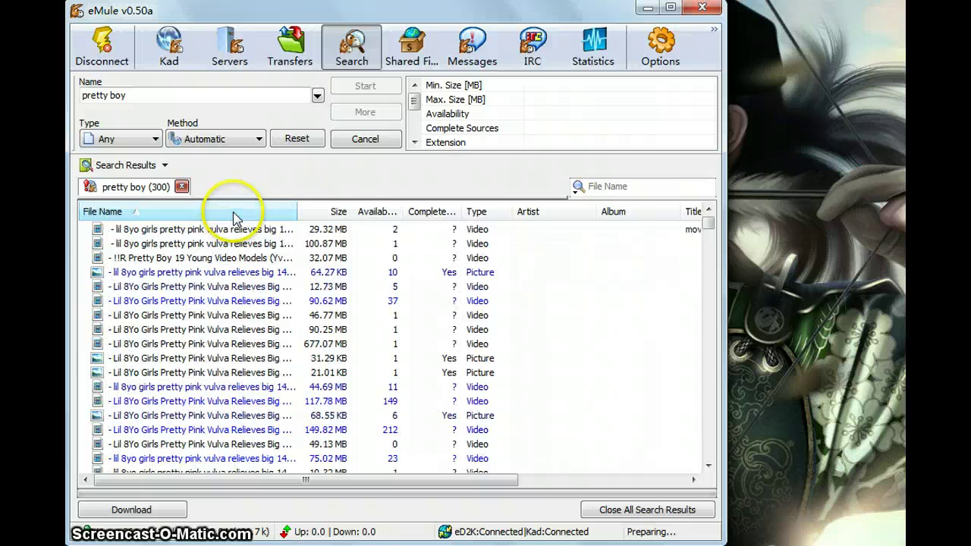
left_click(338, 214)
left_click(345, 213)
left_click(371, 213)
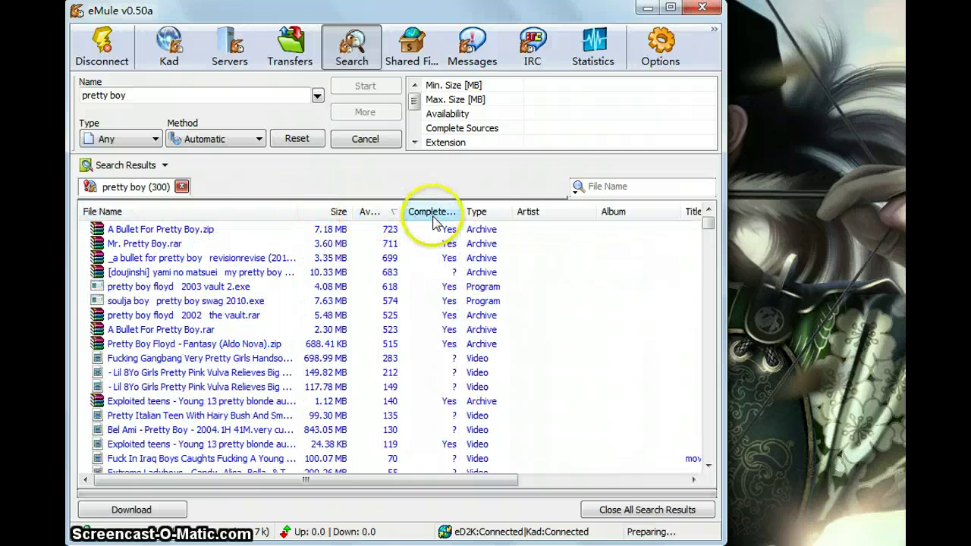
left_click(338, 213)
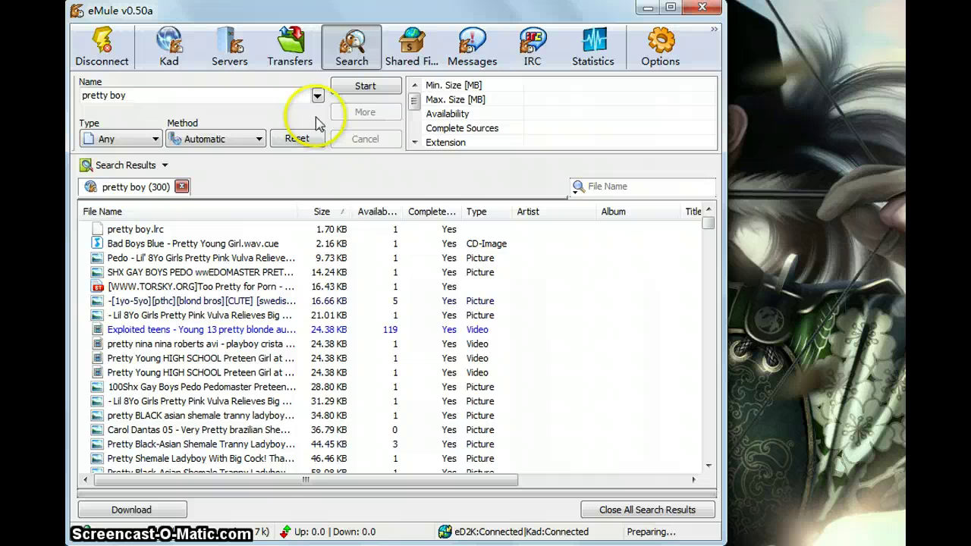
Step: Browse the Shared Files folder tree and expand All Directories to list drives C: through I:
left_click(406, 44)
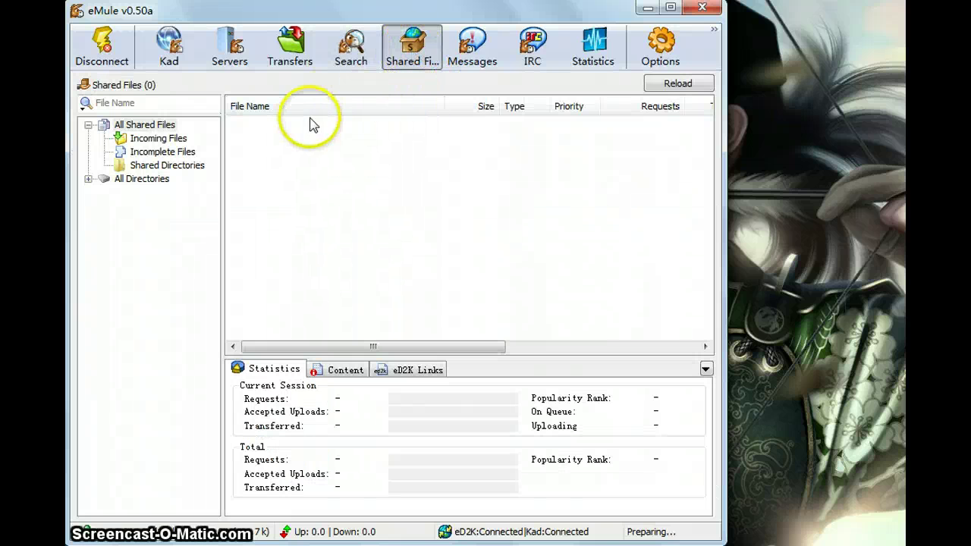
left_click(186, 152)
left_click(190, 165)
left_click(155, 179)
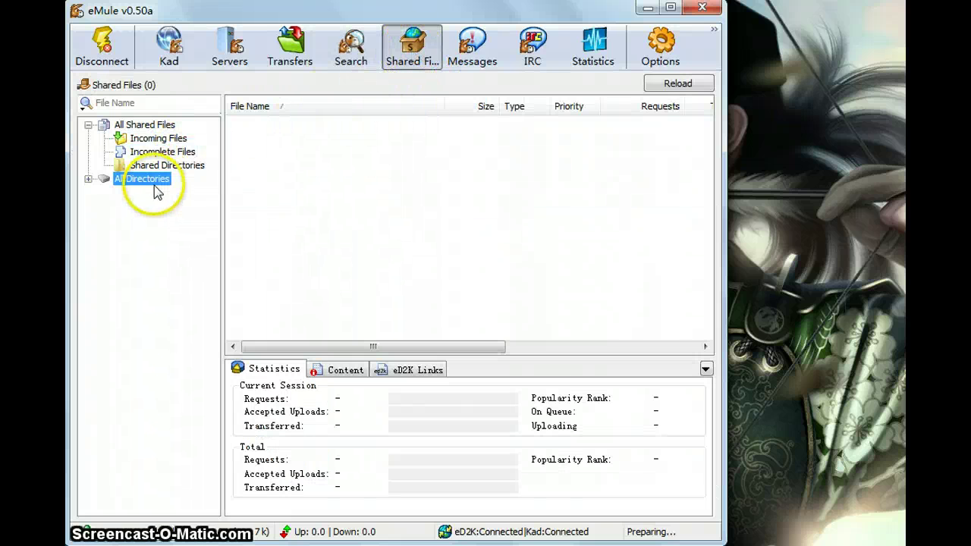
left_click(187, 166)
left_click(182, 151)
left_click(178, 138)
left_click(173, 164)
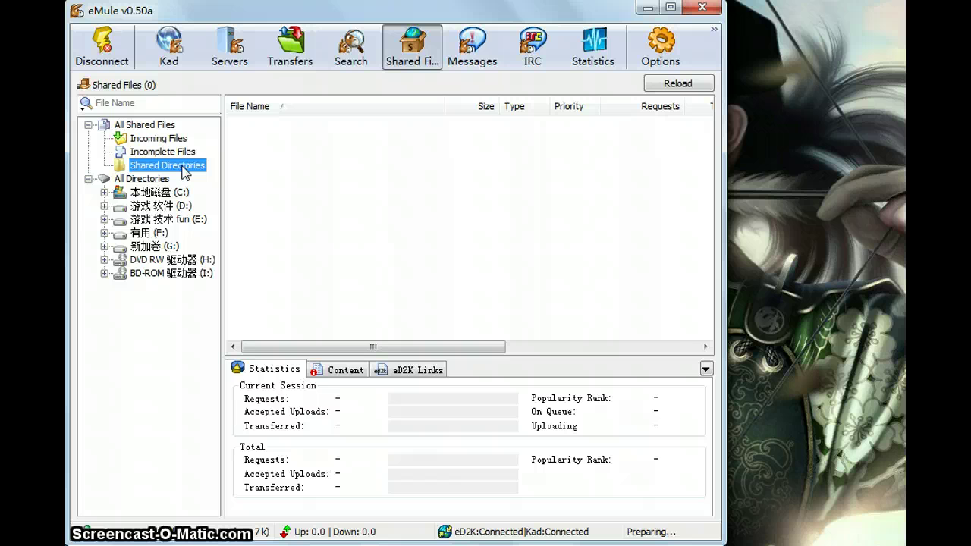
key("Down")
key("Down")
key("Down")
key("Down")
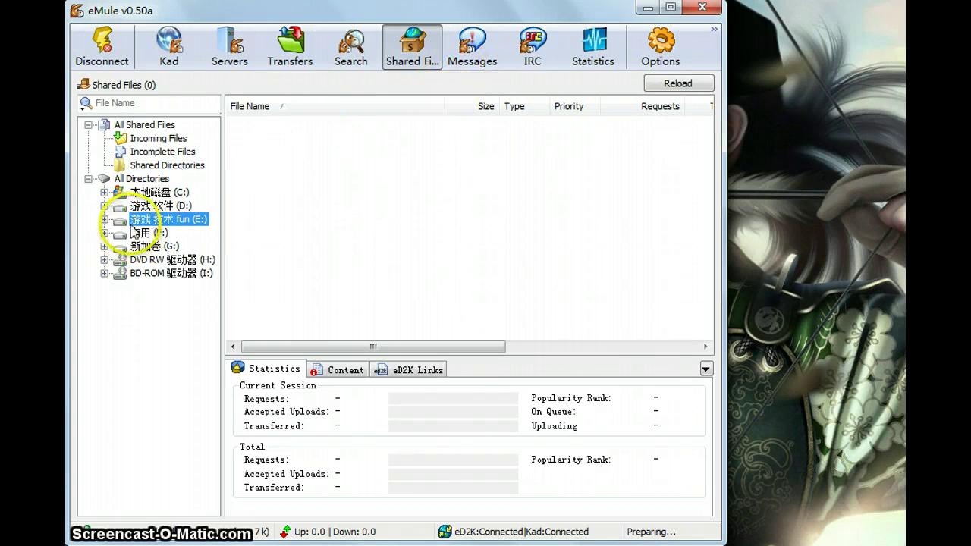
Step: Look at the IRC page and return to the Messages page
left_click(474, 45)
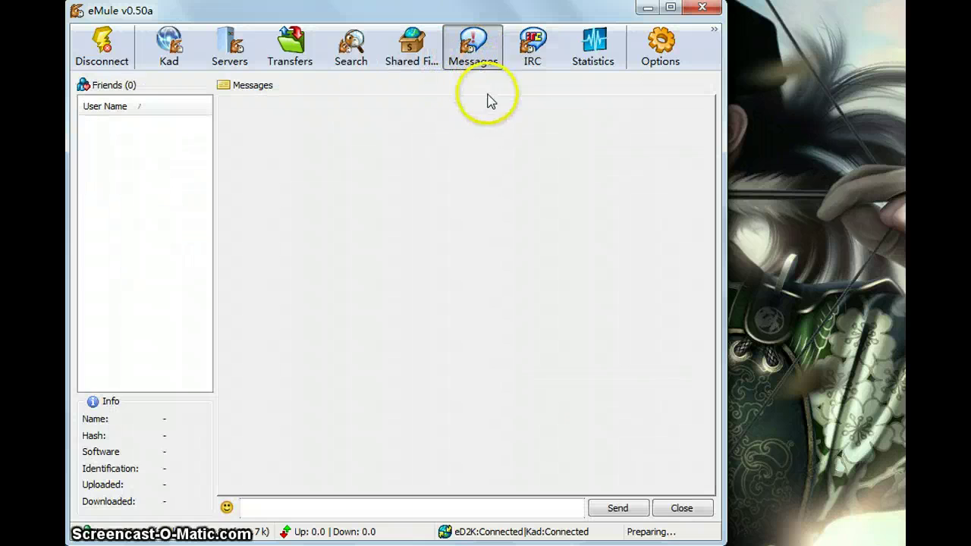
left_click(532, 47)
left_click(473, 47)
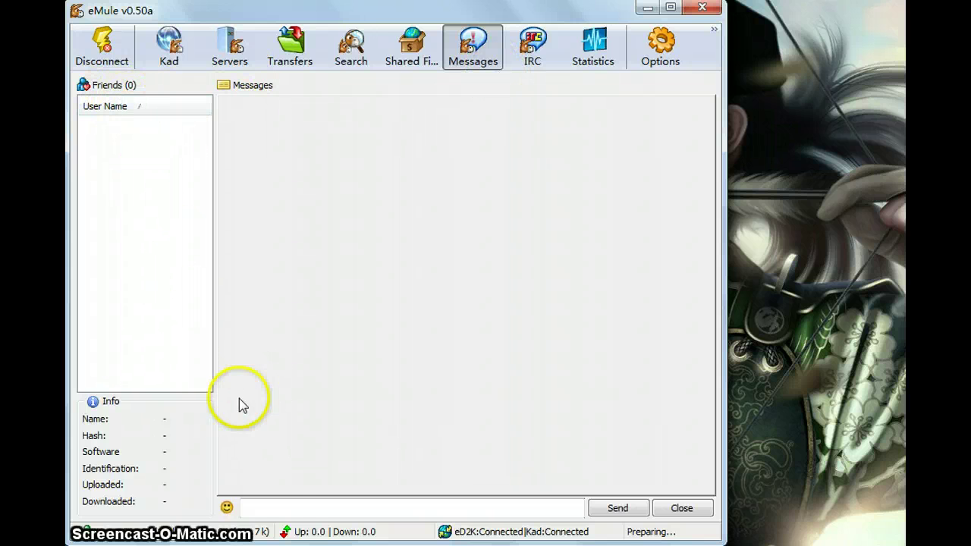
Step: Delete the practice text from the chat message box and switch to Statistics with Ctrl+Tab
left_click(302, 514)
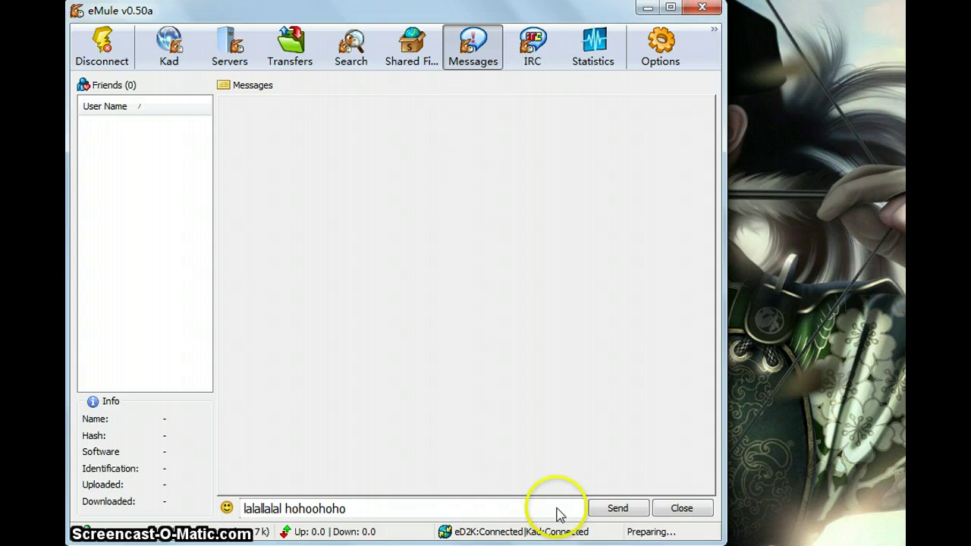
left_click_drag(401, 519, 243, 509)
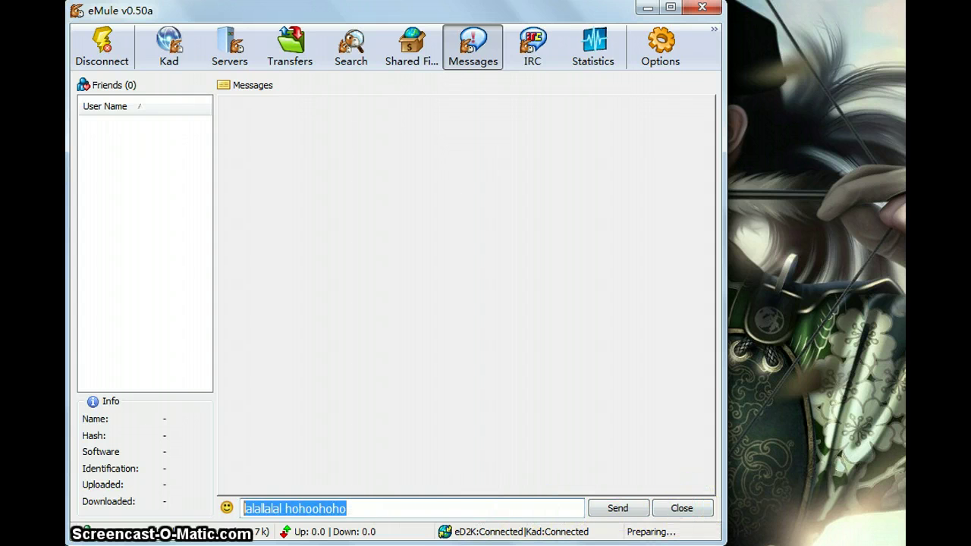
key("BackSpace")
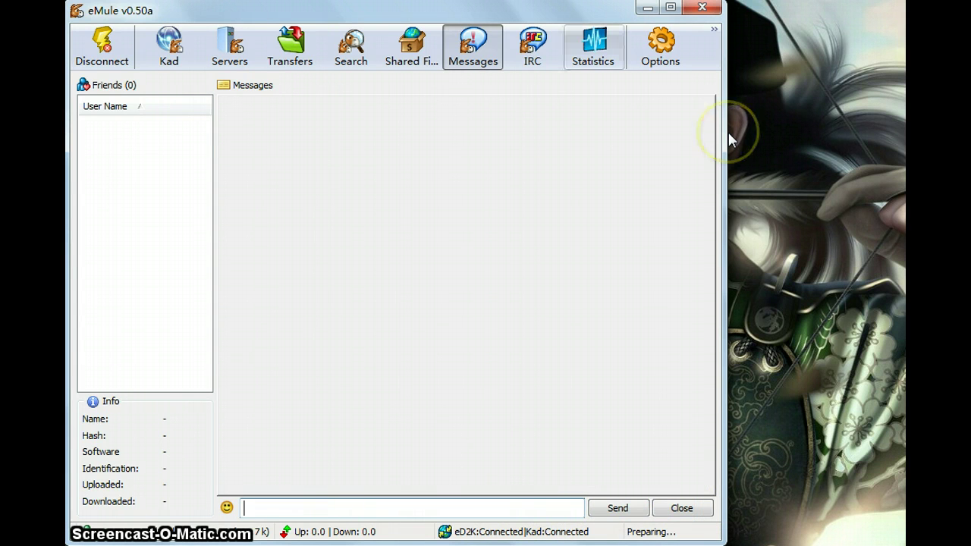
key("ctrl+Tab")
key("ctrl+Tab")
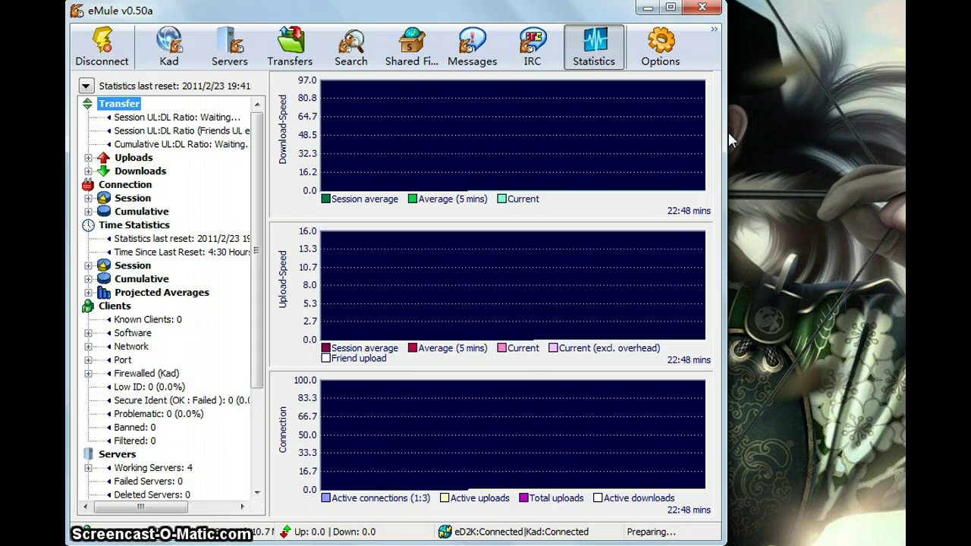
Step: Open the Options dialog on its General settings page
left_click(502, 127)
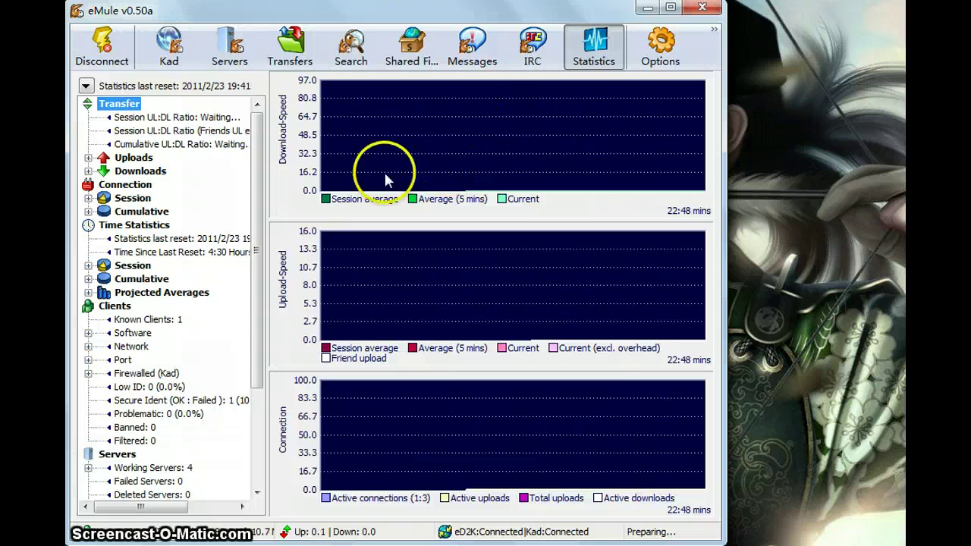
left_click(658, 43)
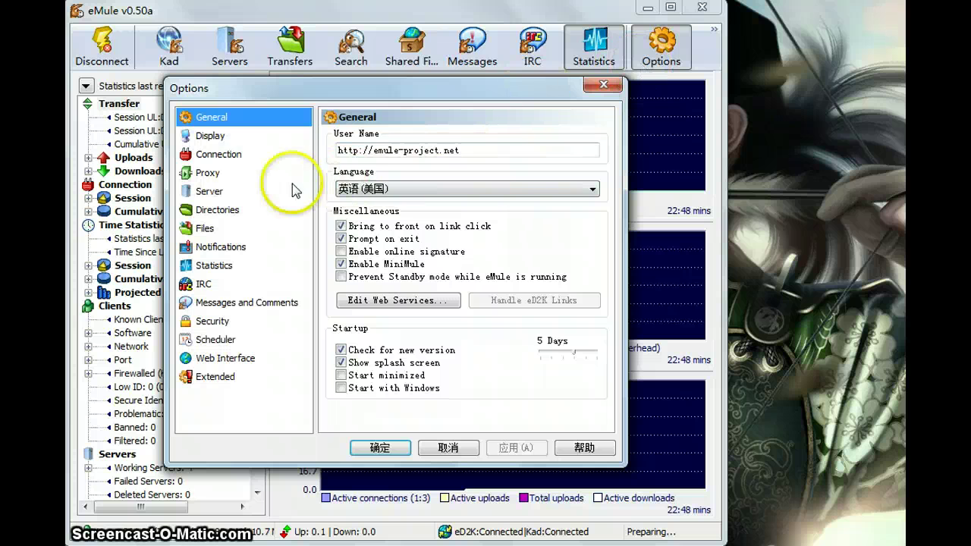
Step: Review the Connection settings' 97 KB/s download capacity and upload capacity, toggling Upload limit on and off
left_click(252, 155)
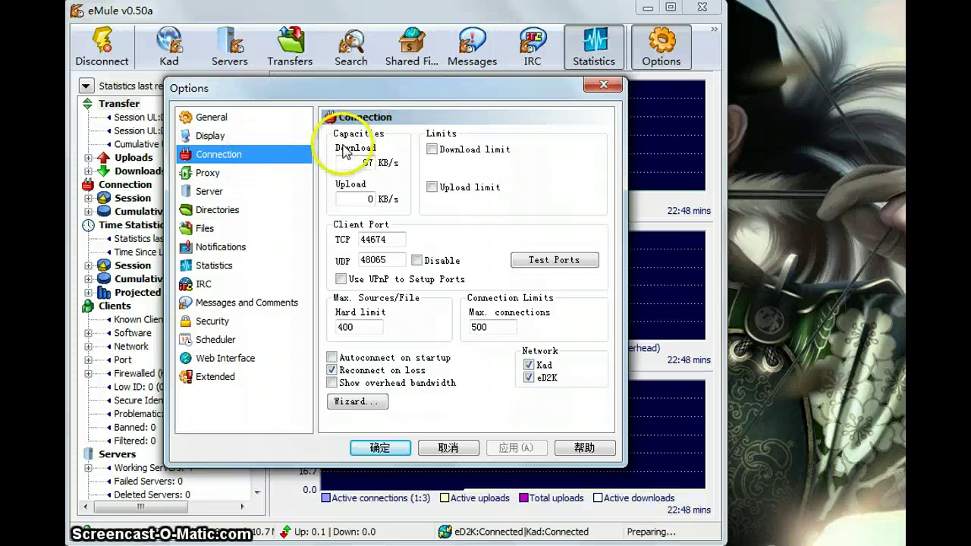
left_click_drag(358, 162, 408, 165)
left_click_drag(362, 199, 378, 200)
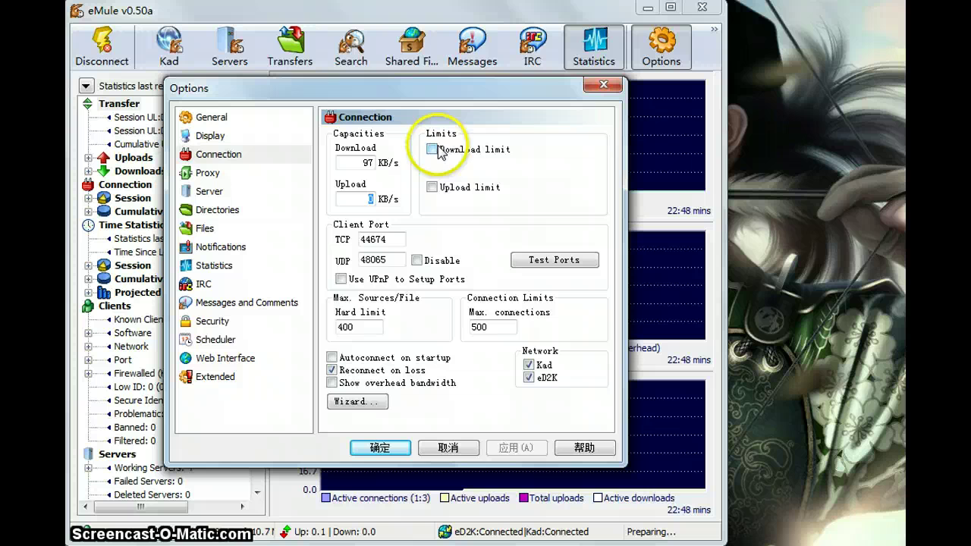
left_click(499, 187)
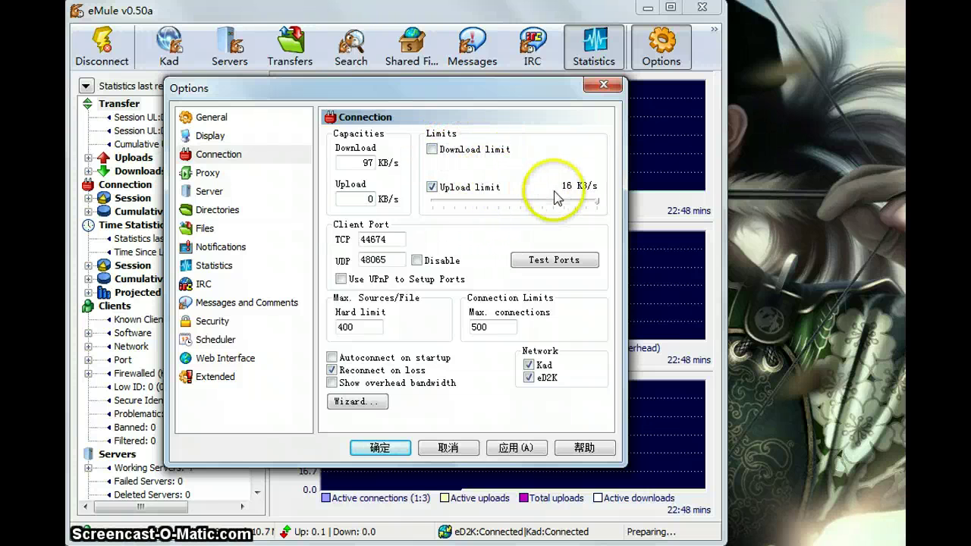
left_click(443, 187)
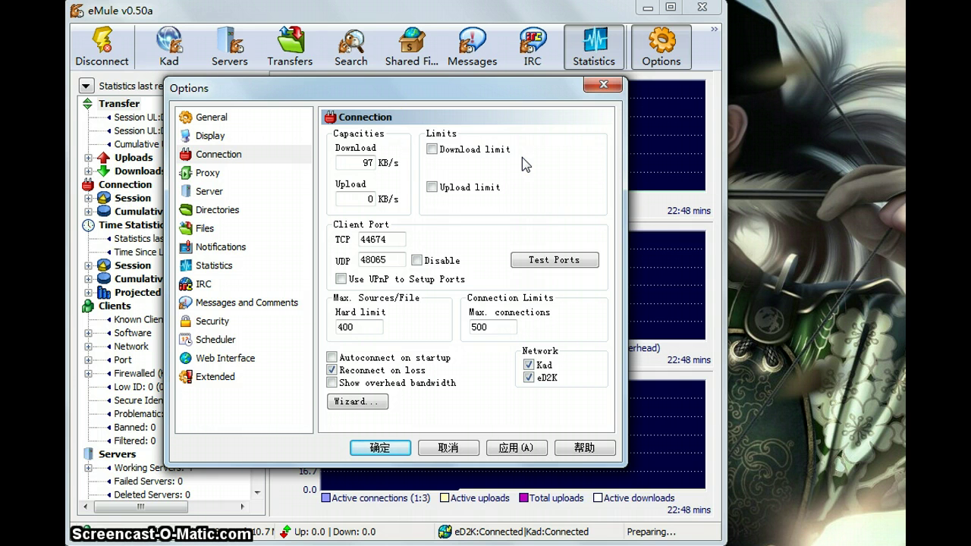
double_click(364, 163)
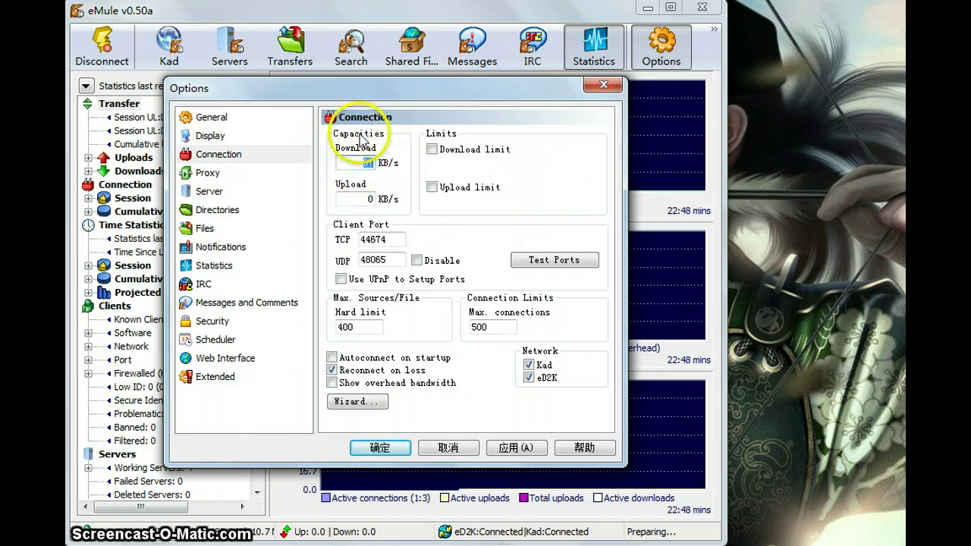
left_click(367, 164)
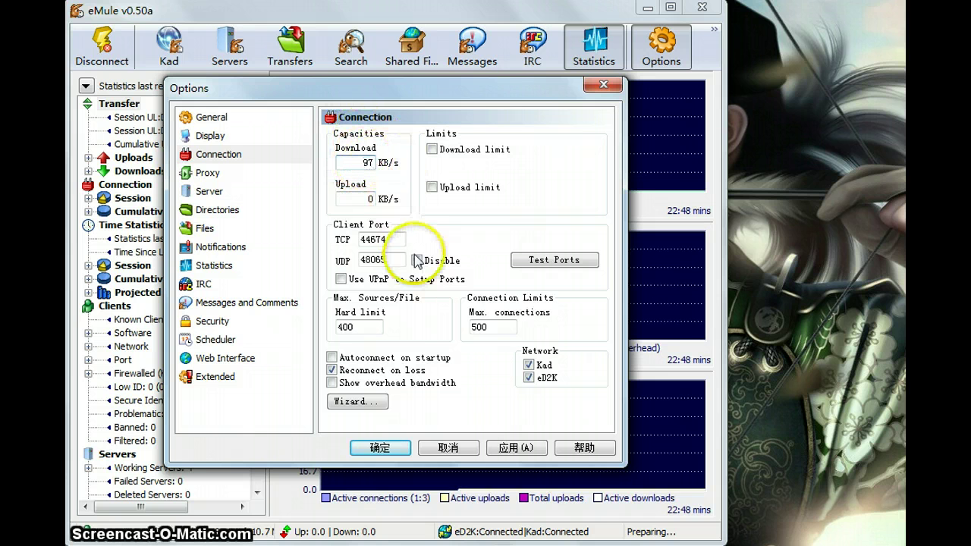
Step: Cancel the Options changes and close the dialog, returning to Statistics
left_click(447, 448)
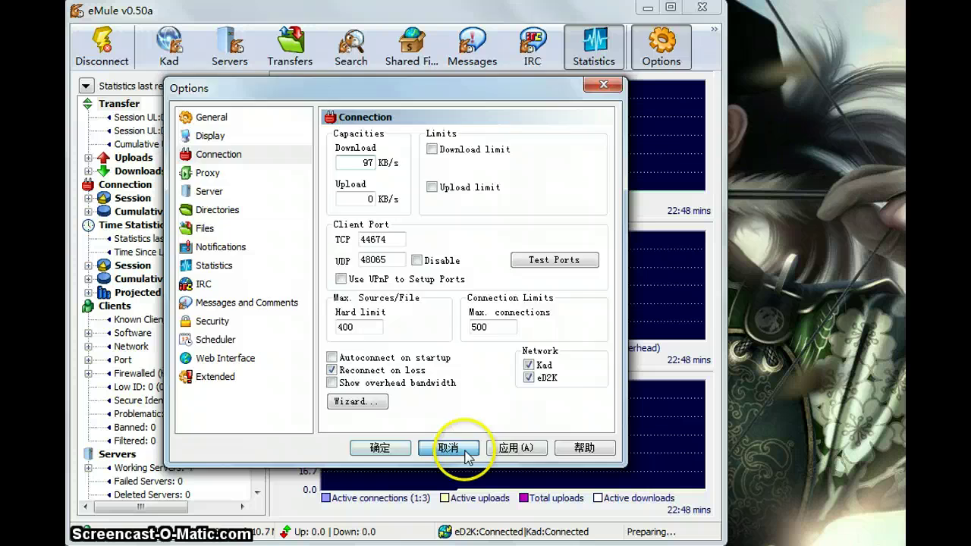
left_click(662, 57)
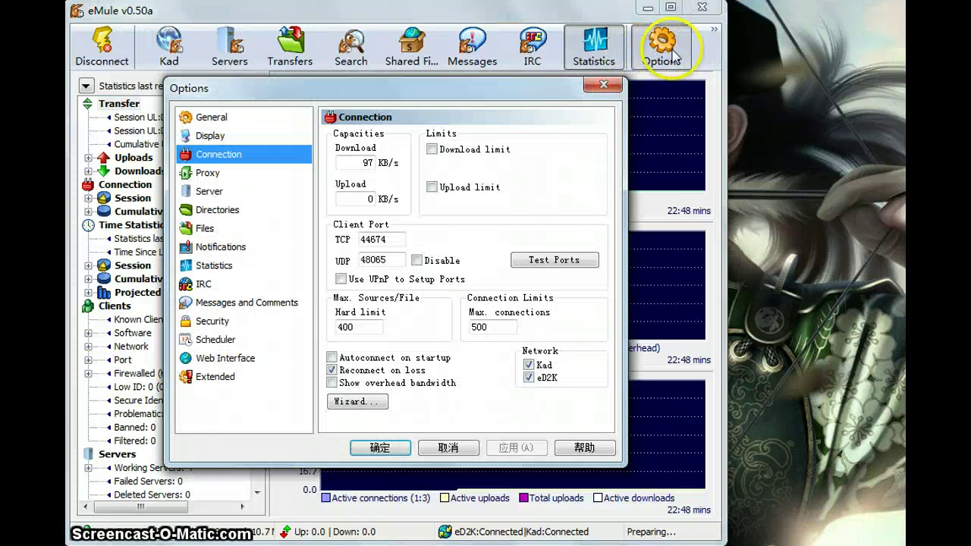
left_click(618, 85)
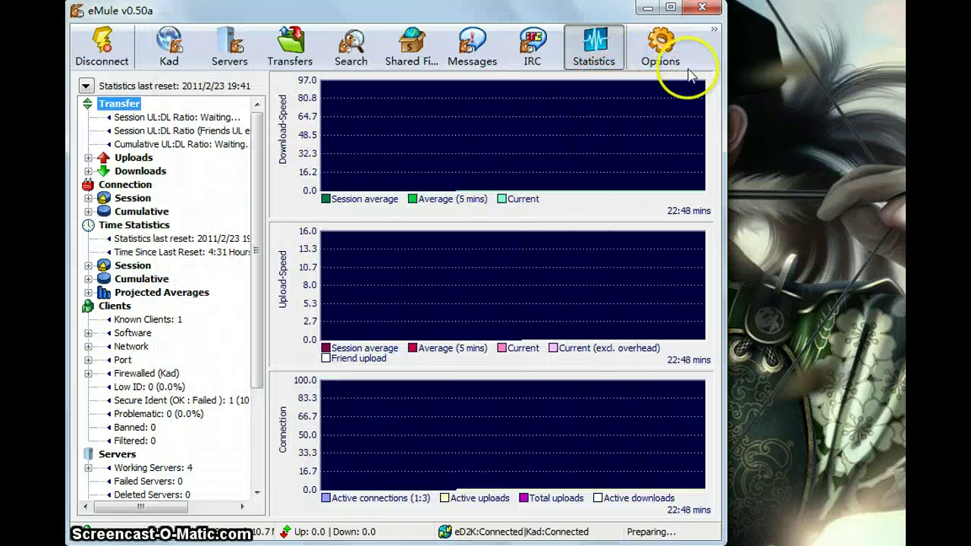
Step: Open Paste eD2K Links from the Tools menu under the » toolbar chevron
left_click(714, 30)
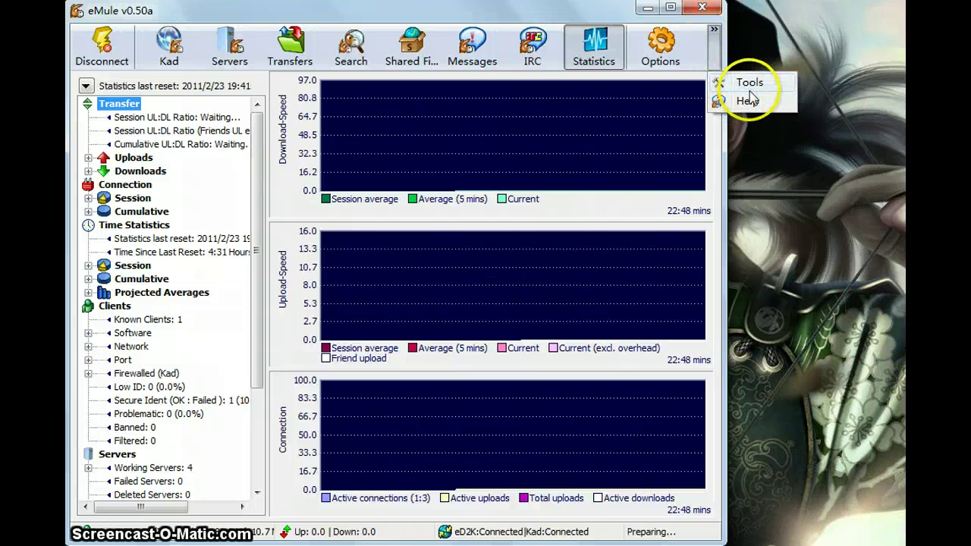
mouse_move(751, 90)
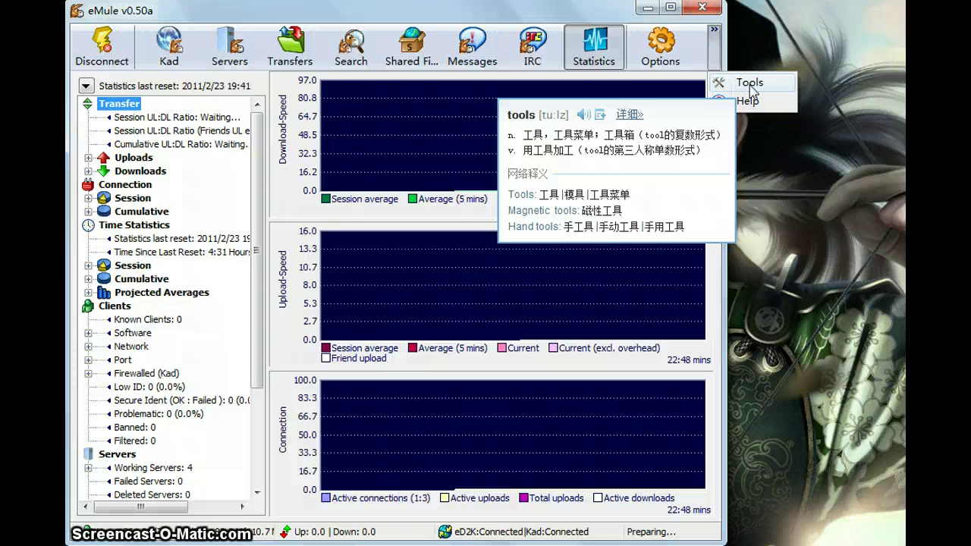
left_click(749, 85)
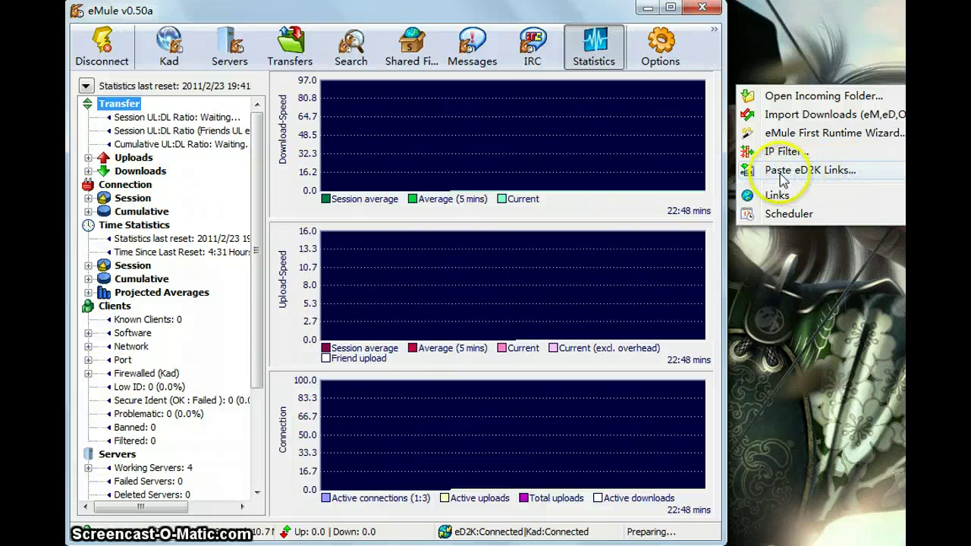
mouse_move(780, 172)
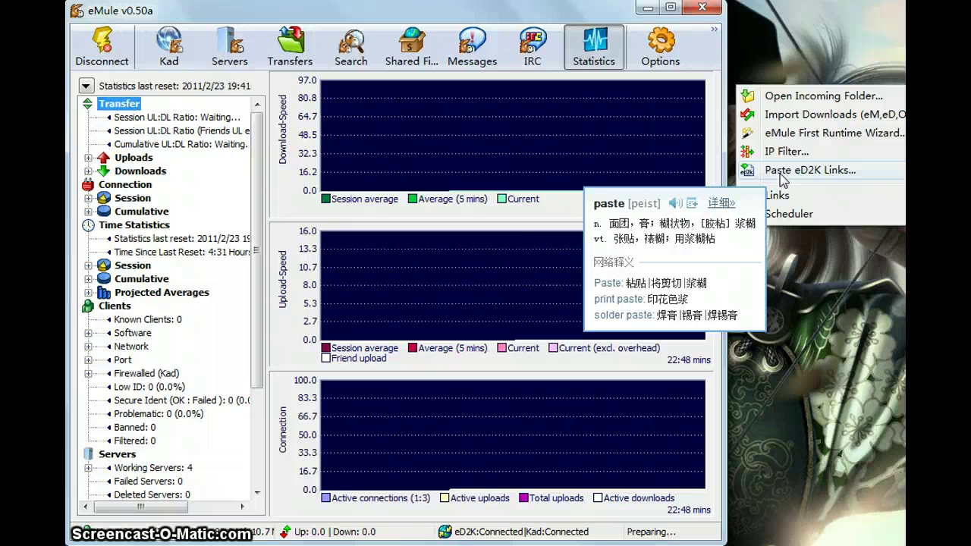
left_click(789, 171)
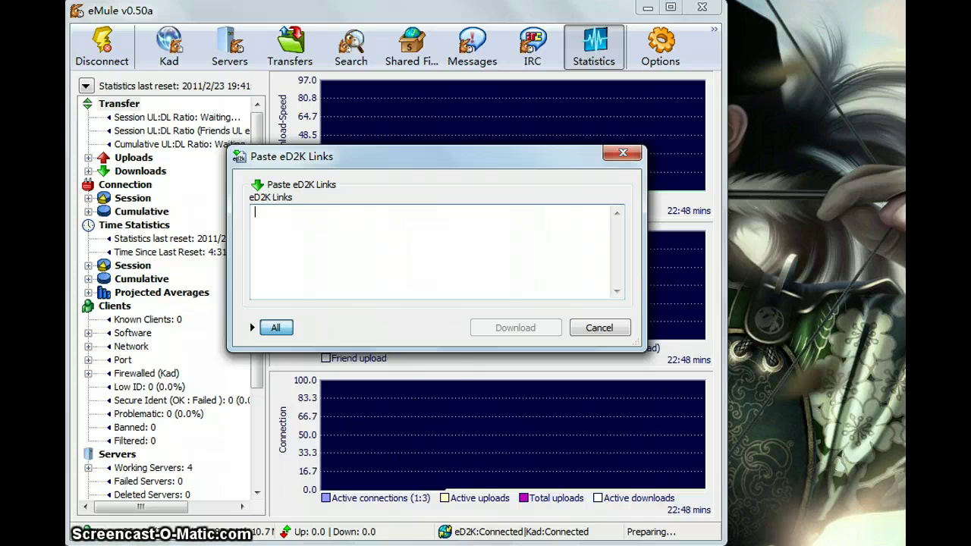
Step: Paste an eD2K link into the links box, select it, then cancel without downloading
right_click(271, 208)
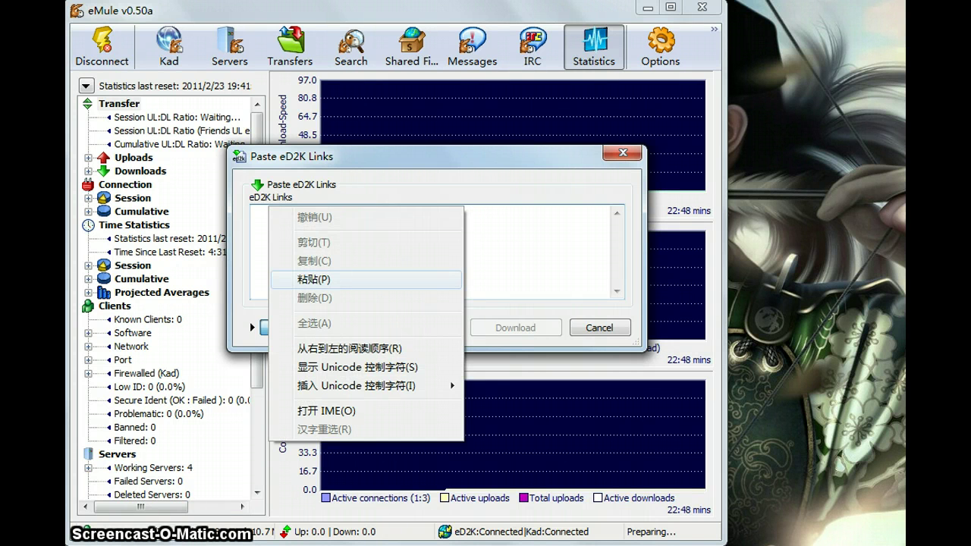
left_click(313, 279)
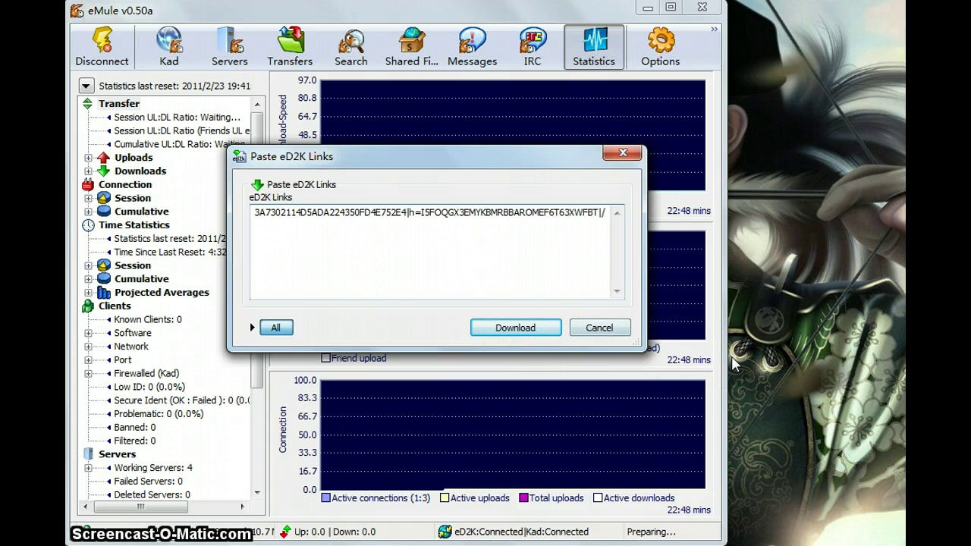
key("shift+Home")
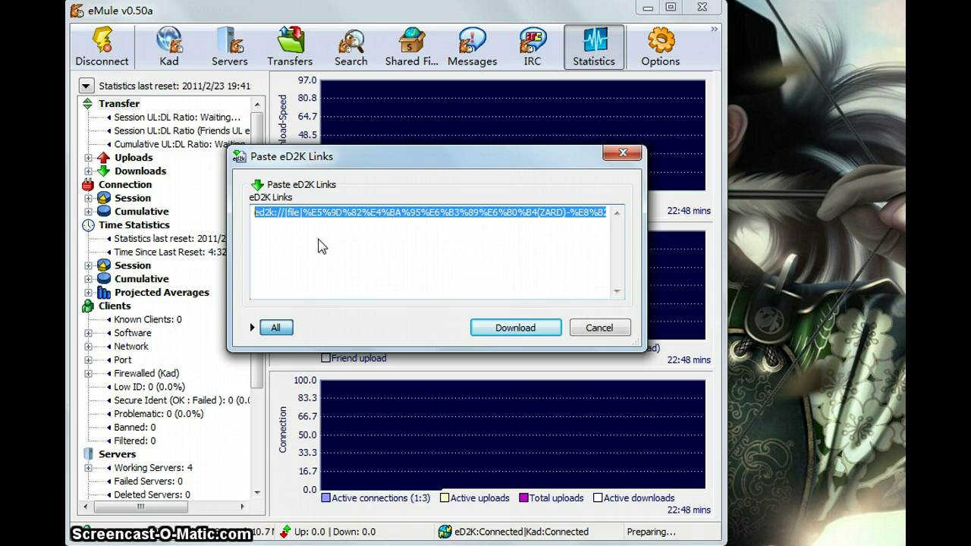
left_click(607, 329)
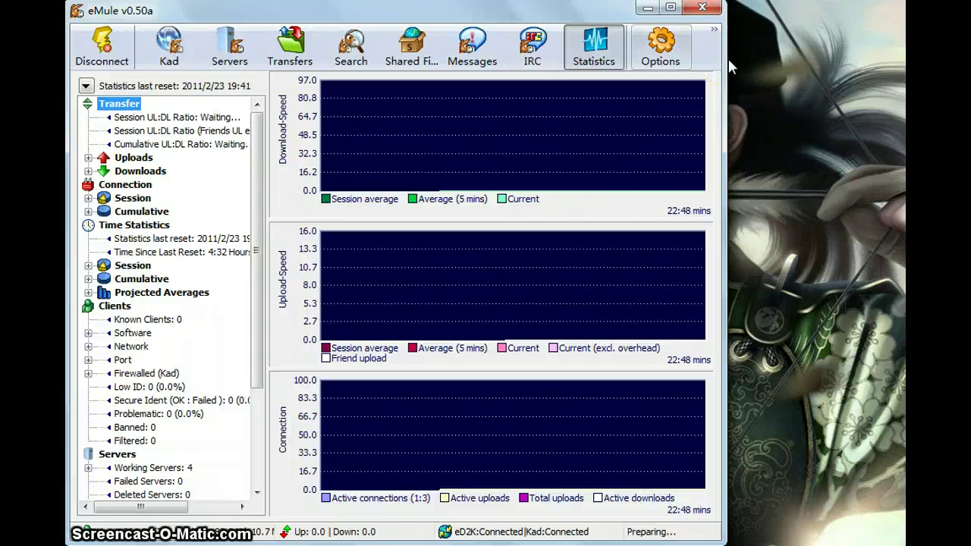
Step: Reopen Options with Alt+O and show the Display page, including progress bar style and 1 sec tooltip delay
key("alt+o")
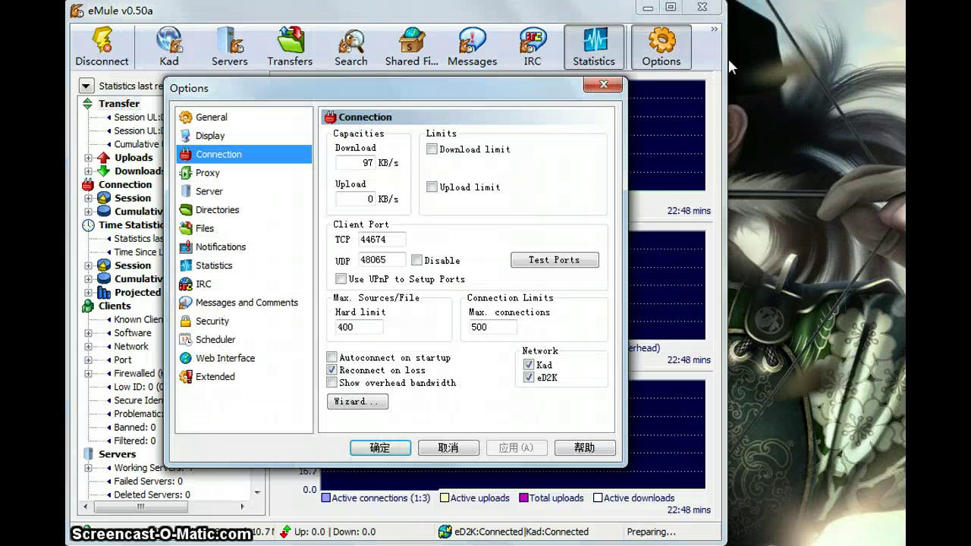
key("Up")
key("Up")
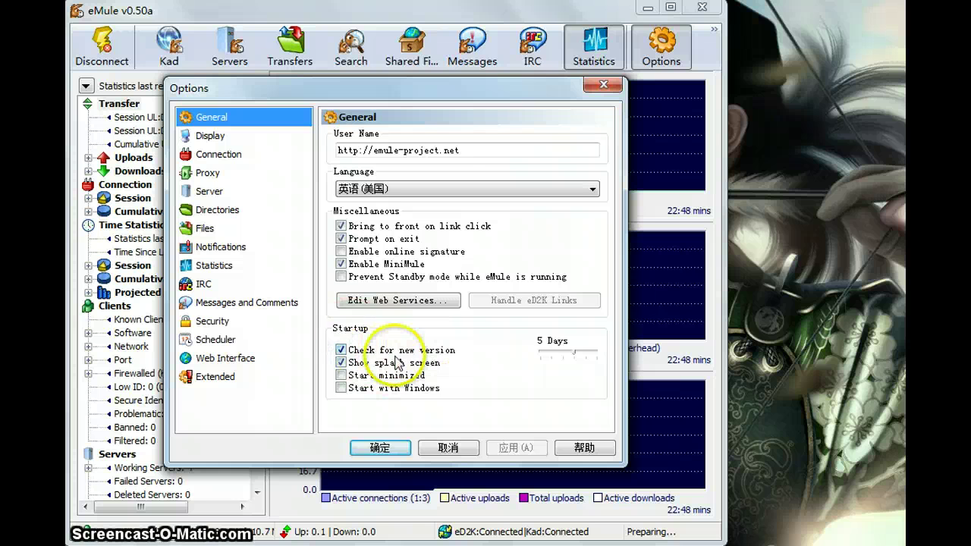
left_click(228, 138)
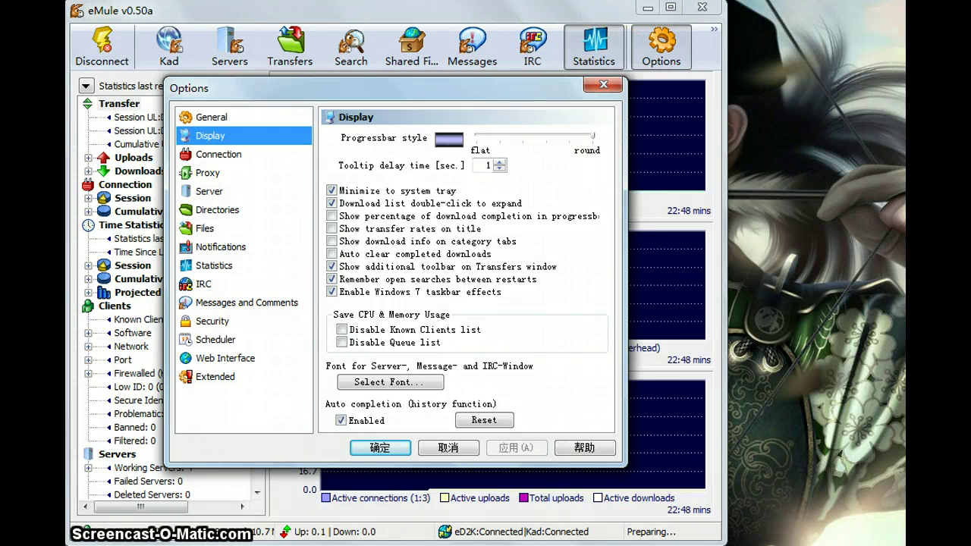
Step: Step through Connection, Proxy and Server to the Directories page showing the Downloads\eMule folders
left_click(218, 154)
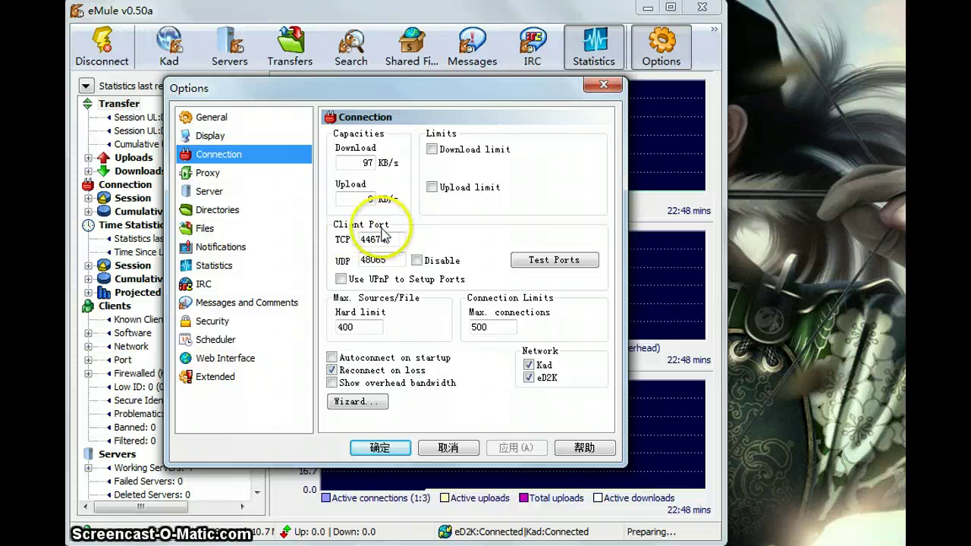
left_click(212, 173)
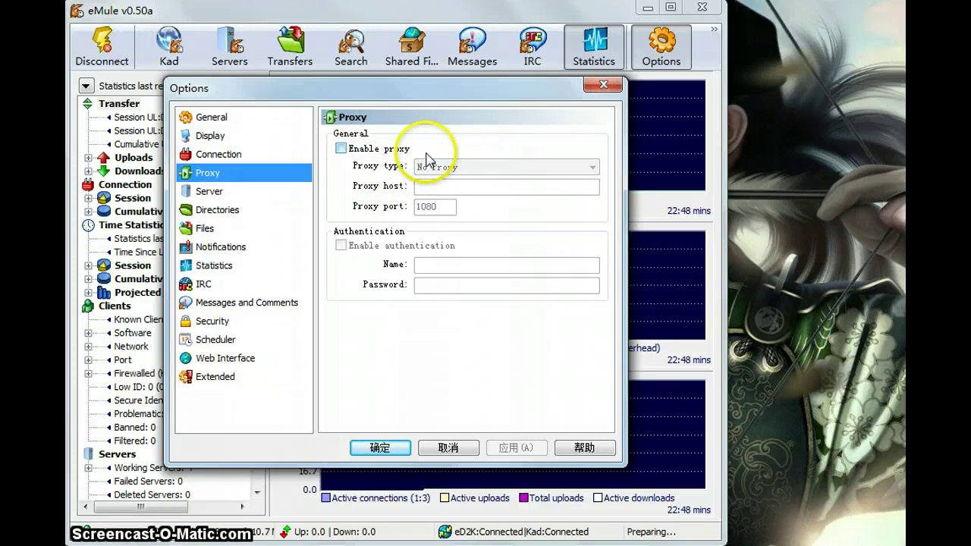
left_click(216, 192)
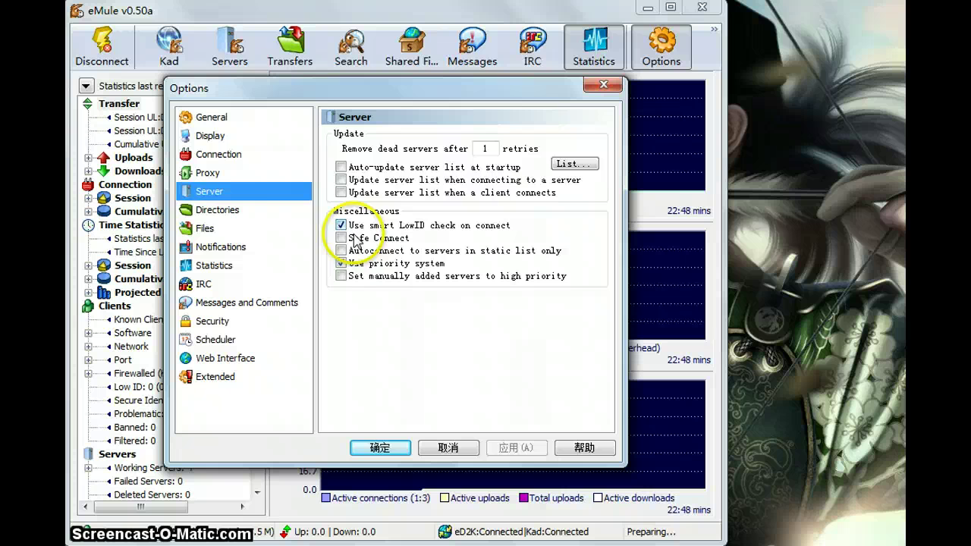
left_click(242, 209)
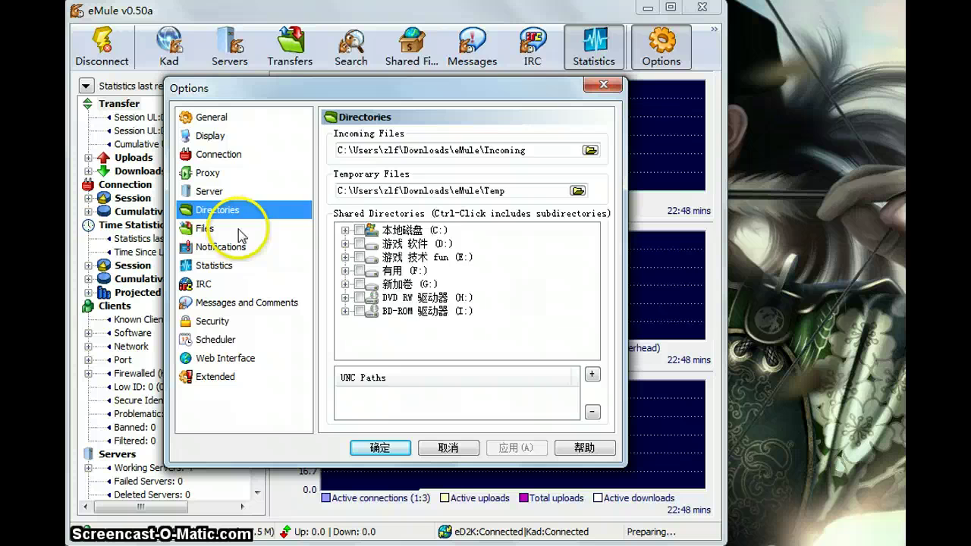
Step: Browse Files, Notifications, Statistics, IRC and Messages pages, ending on Security with IP filter level 127
left_click(205, 230)
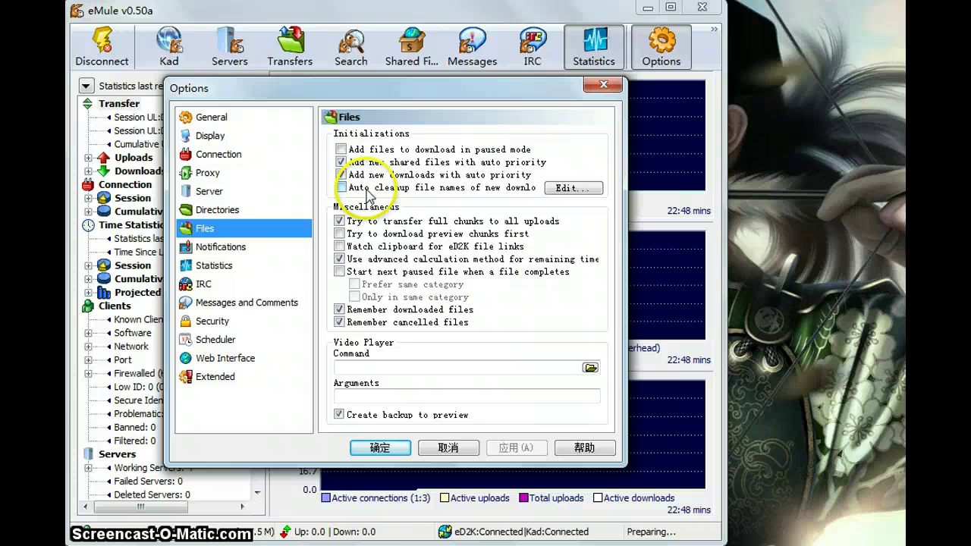
left_click(227, 247)
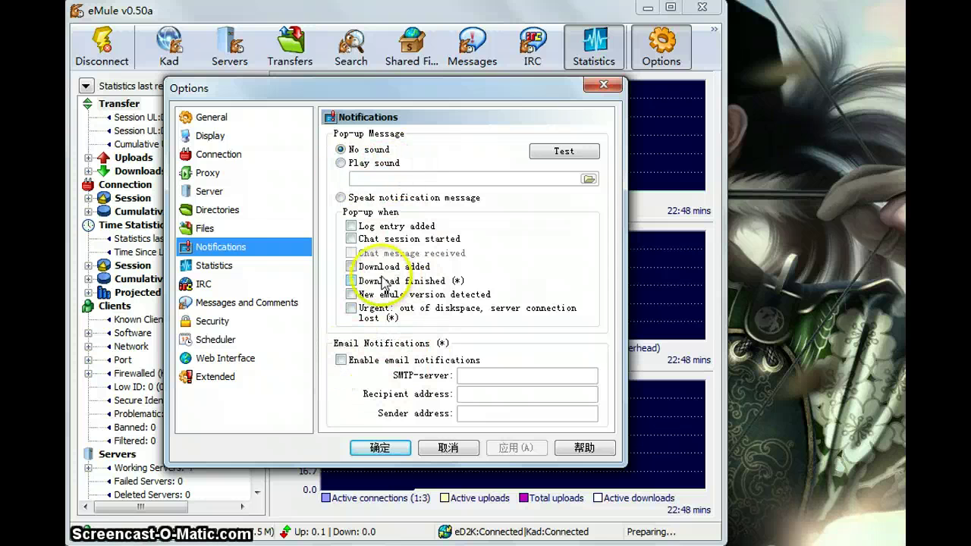
left_click(241, 265)
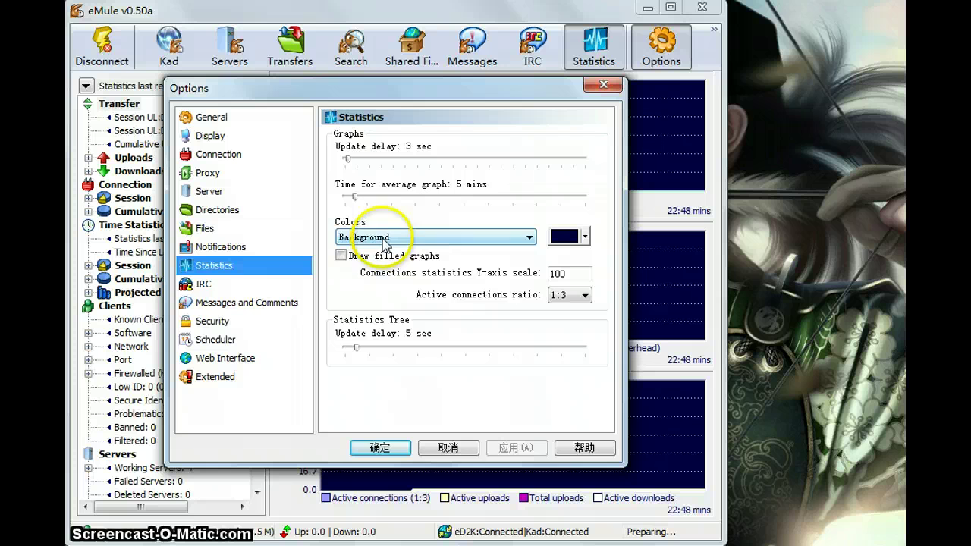
left_click(210, 287)
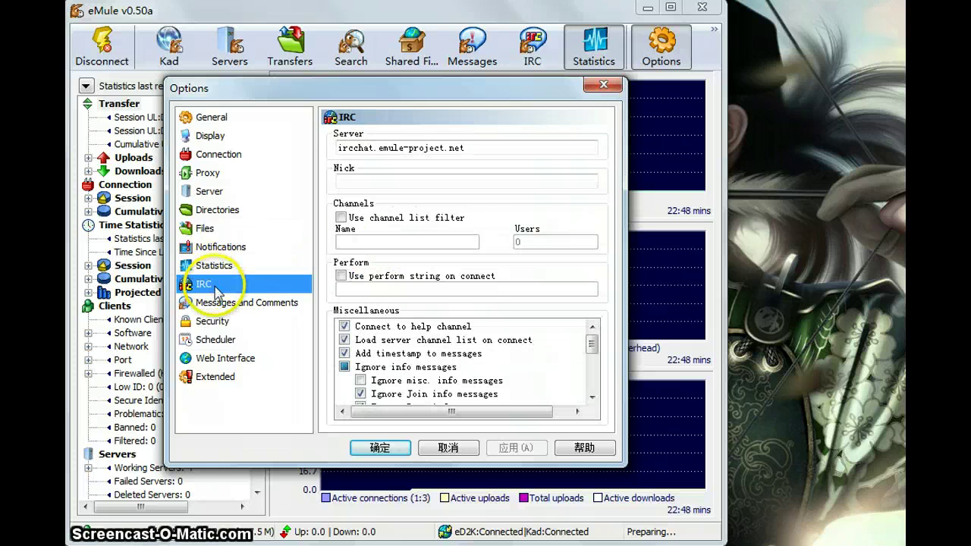
left_click(220, 302)
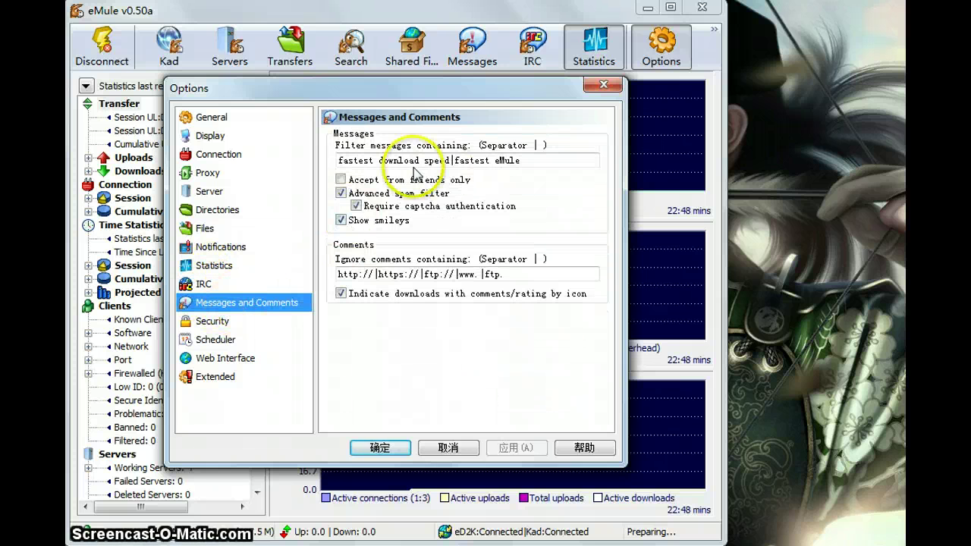
left_click(245, 322)
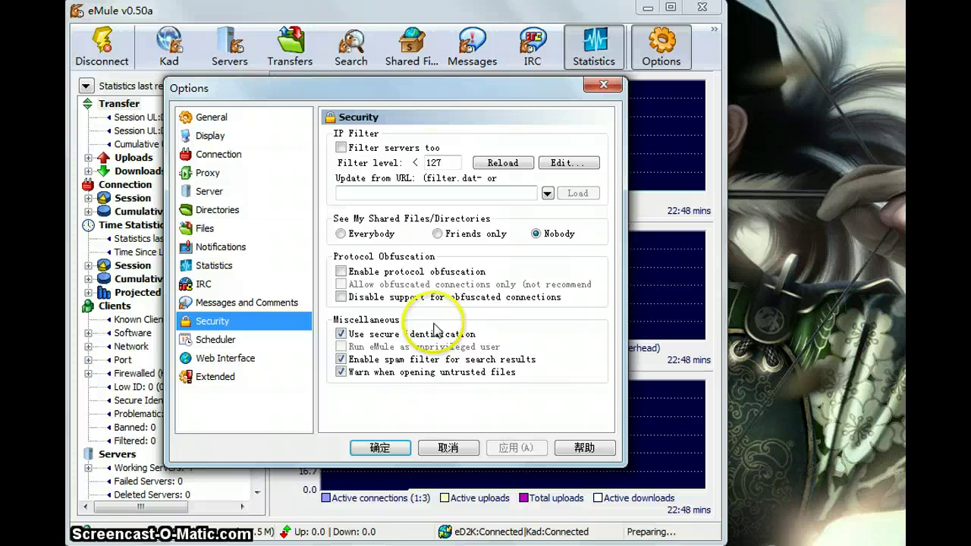
Step: Toggle the Scheduler and Web Interface Enabled boxes, view Extended, then cancel Options without saving
left_click(251, 341)
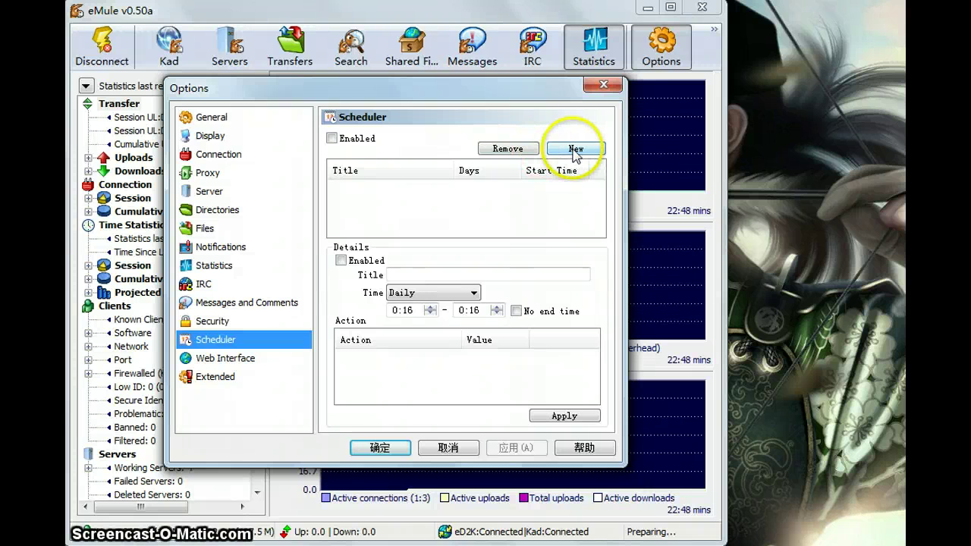
left_click(332, 138)
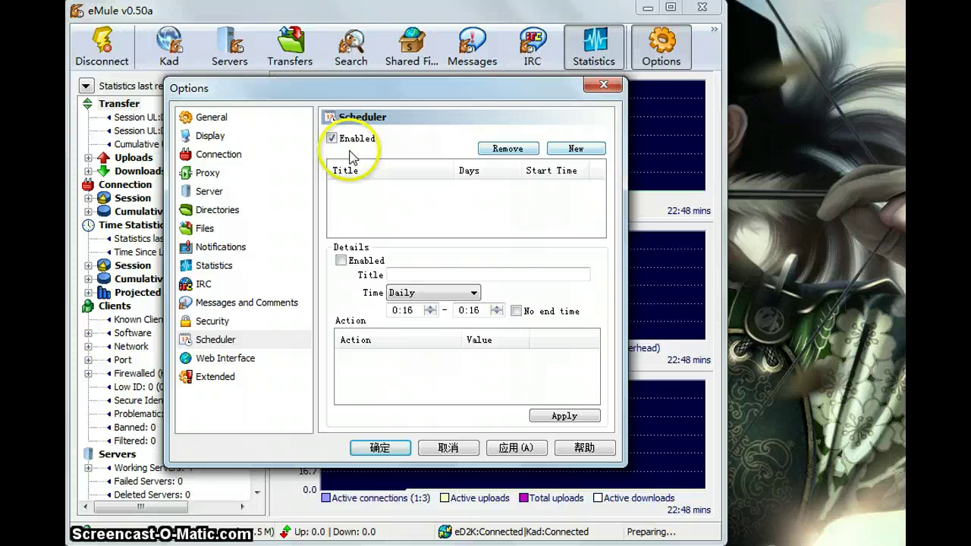
left_click(240, 373)
left_click(240, 360)
left_click(234, 340)
left_click(247, 359)
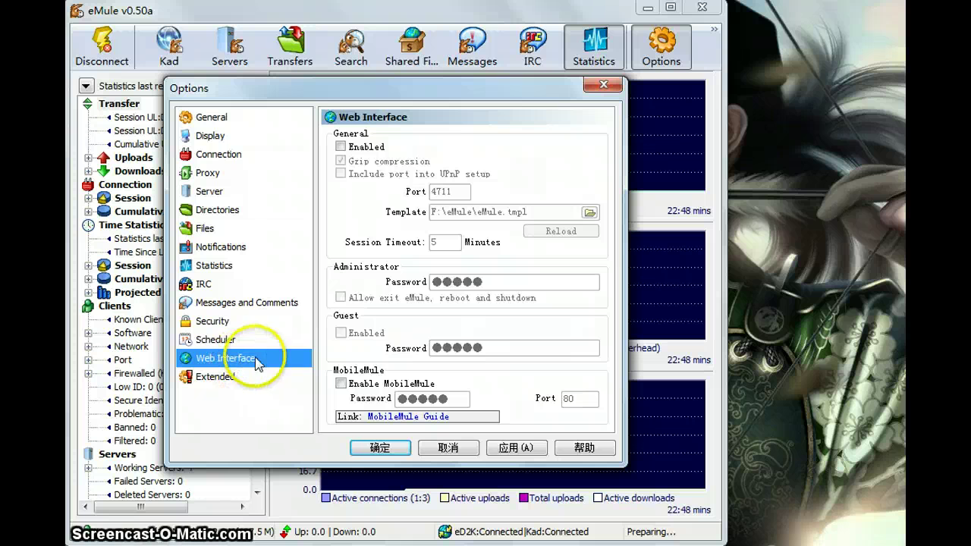
left_click(342, 148)
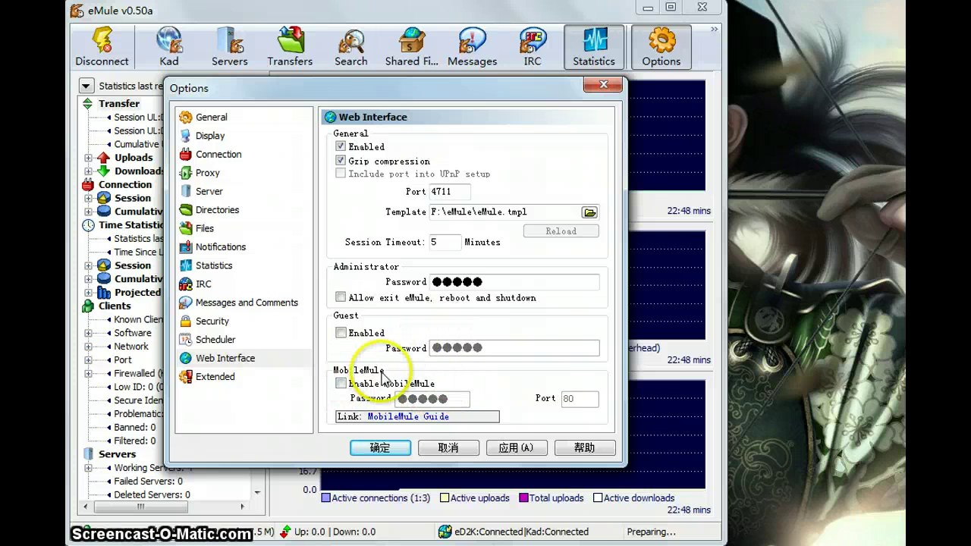
left_click(224, 377)
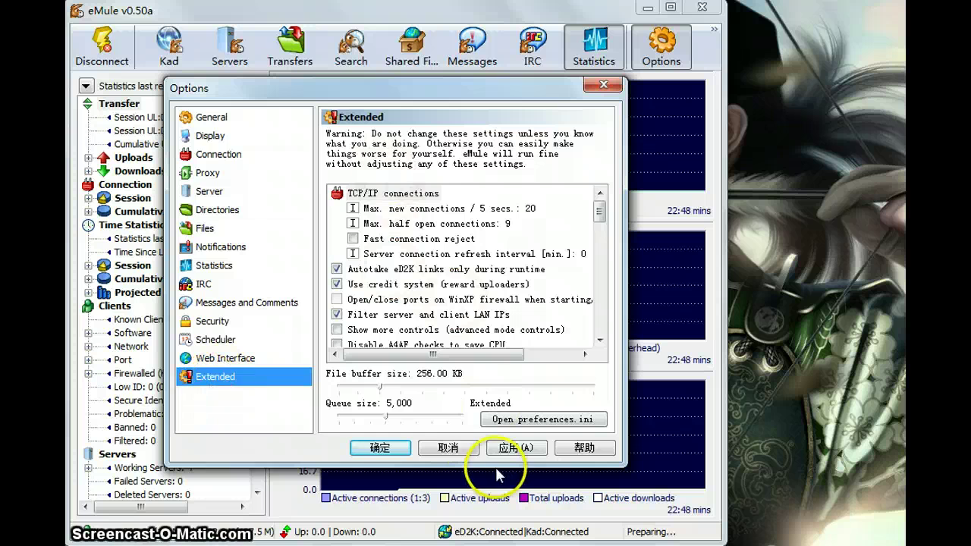
left_click(447, 448)
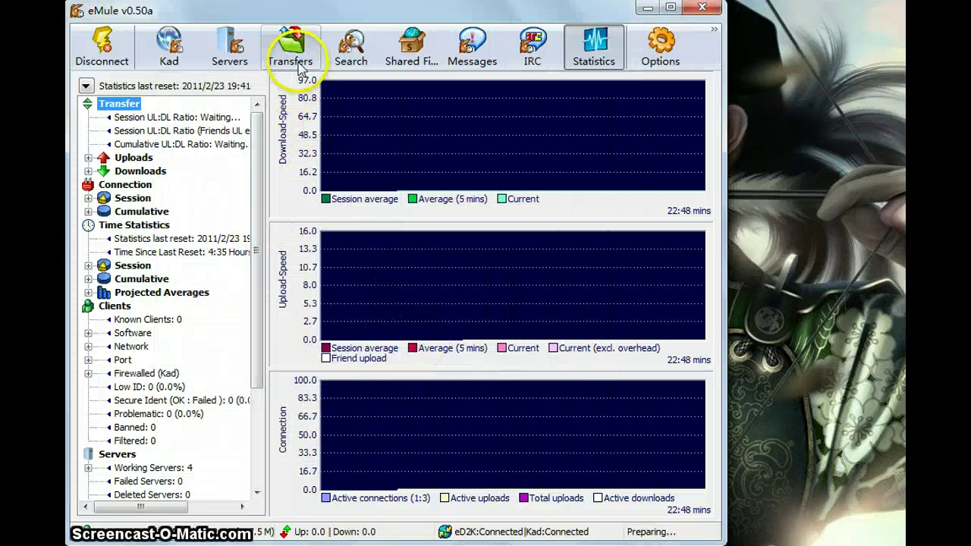
Step: Start a new network search for 'wonderful world', then show the four connected servers
mouse_move(301, 66)
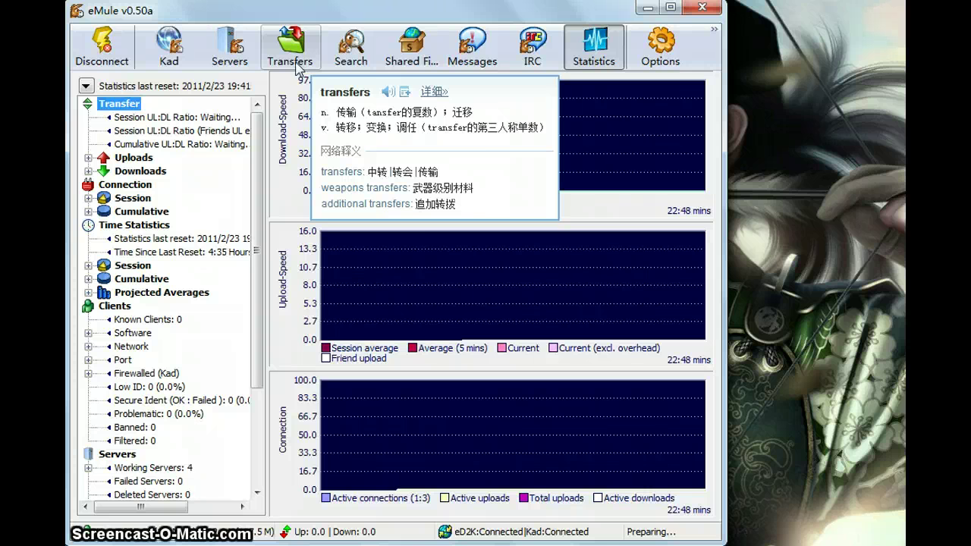
left_click(349, 46)
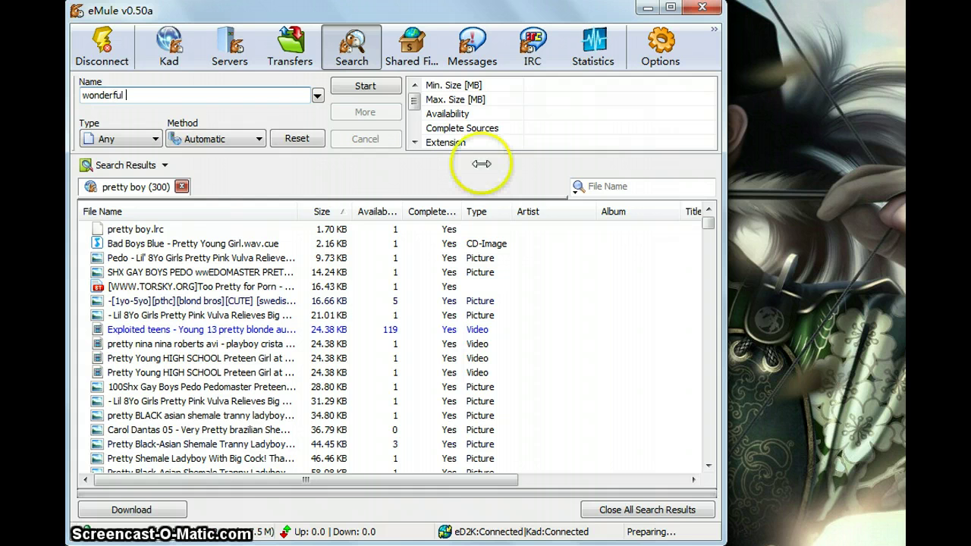
key("Return")
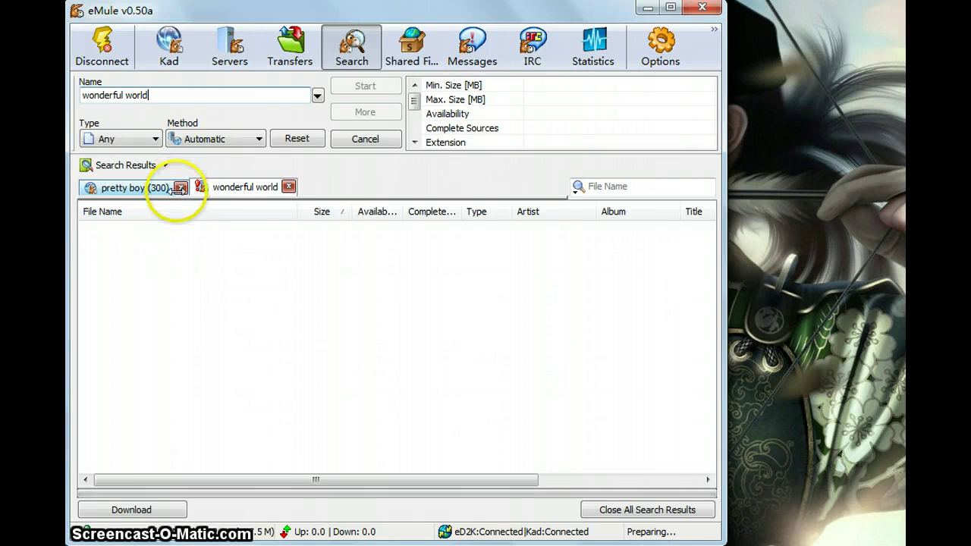
left_click(221, 51)
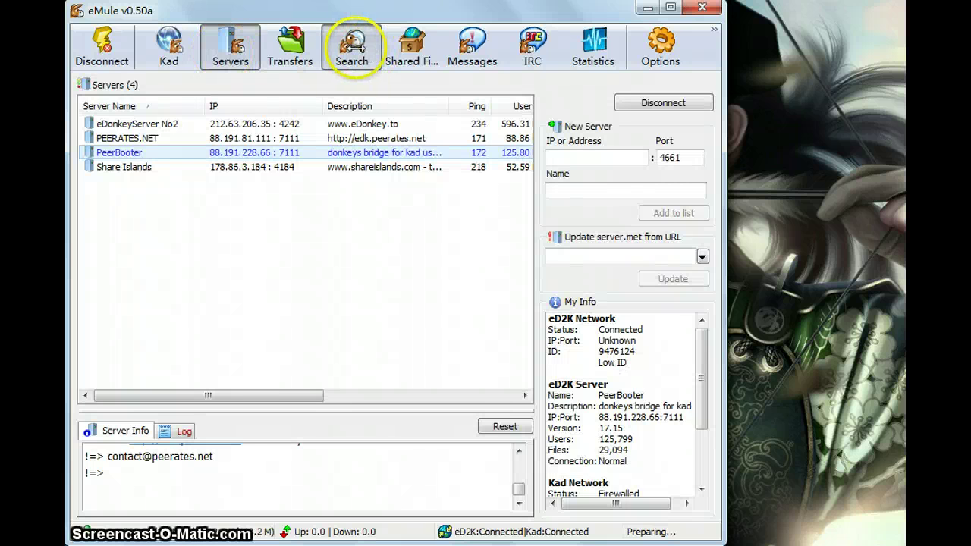
Step: Widen the Availability column of the wonderful world results and sort it from highest (692) down
left_click(352, 47)
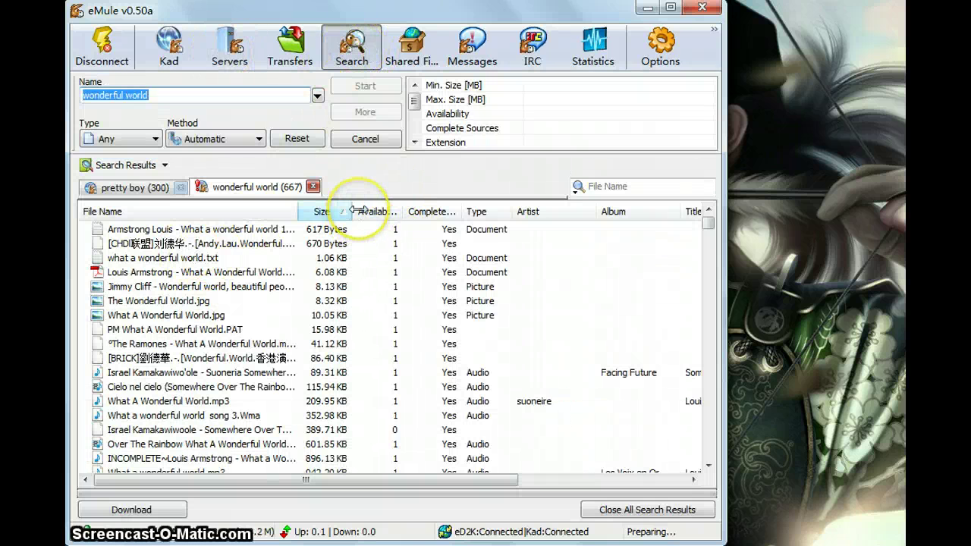
mouse_move(357, 210)
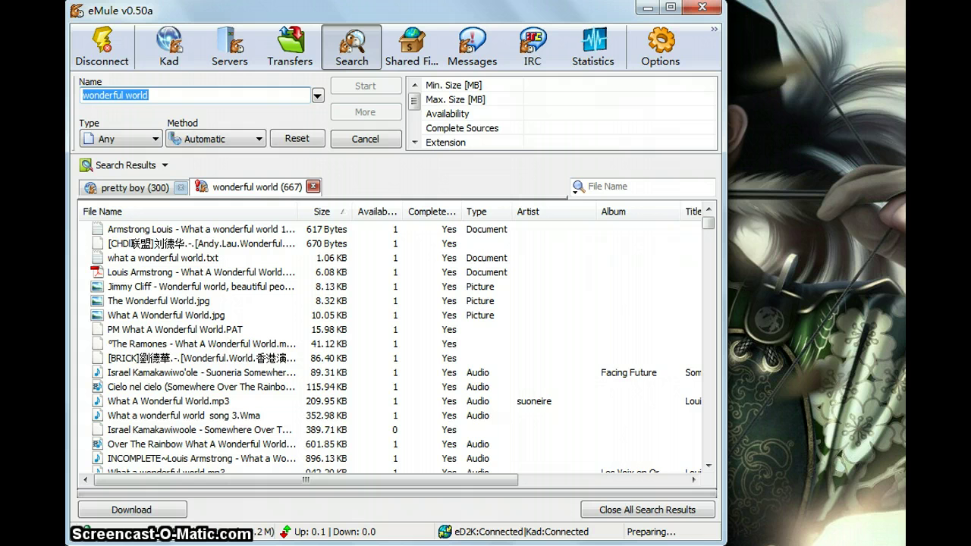
left_click_drag(402, 211, 431, 211)
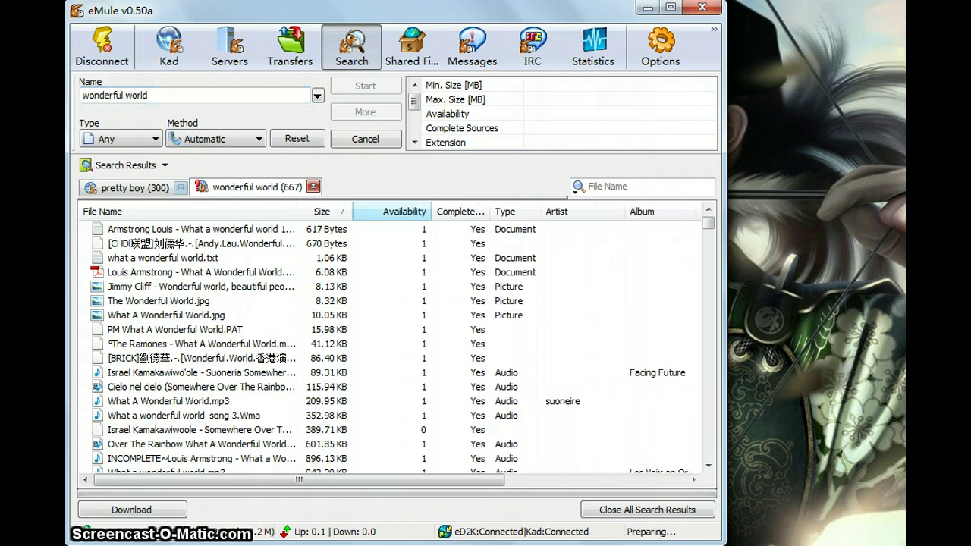
left_click(387, 213)
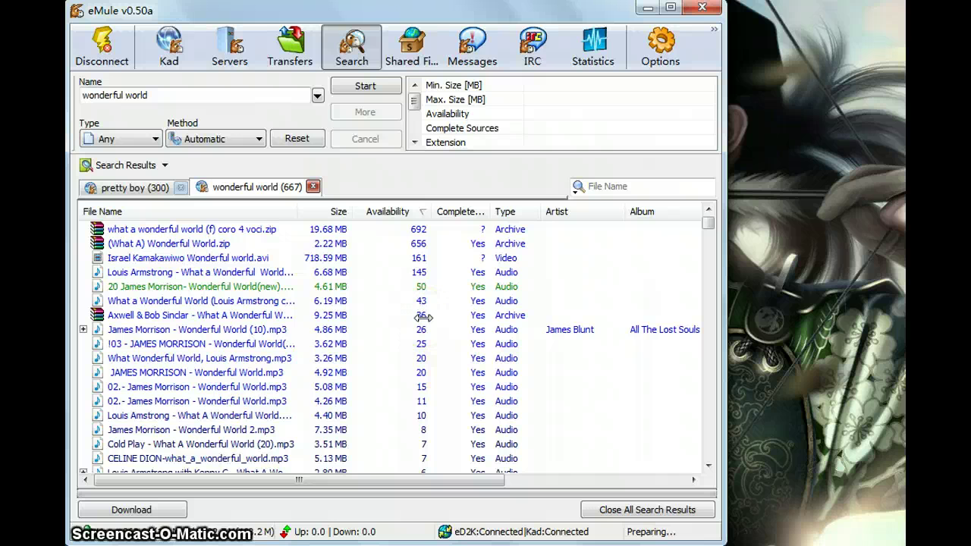
left_click_drag(384, 479, 296, 481)
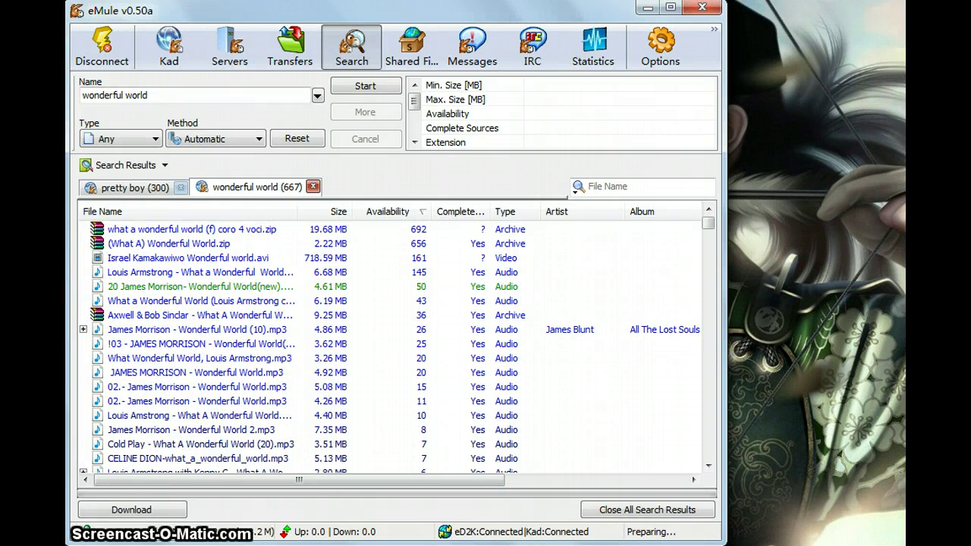
mouse_move(190, 346)
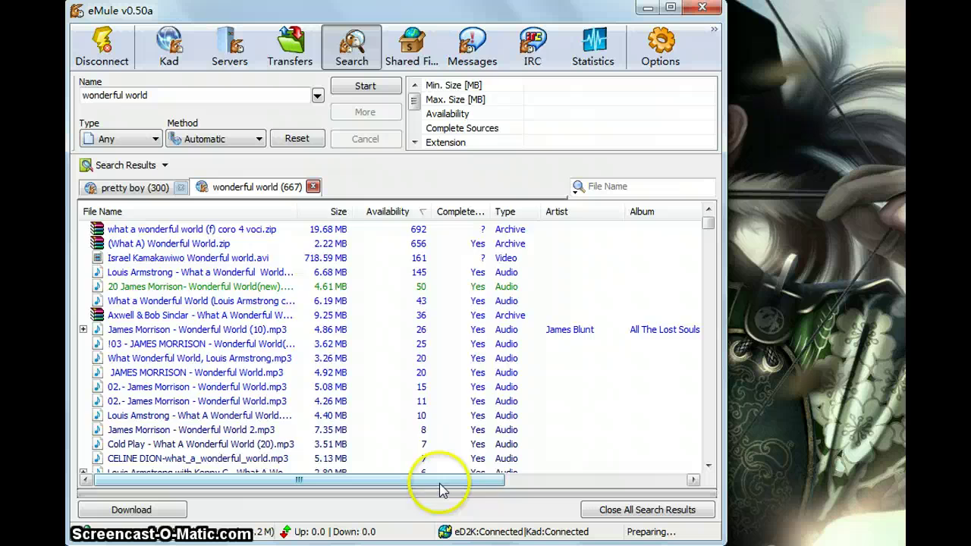
left_click_drag(444, 480, 698, 497)
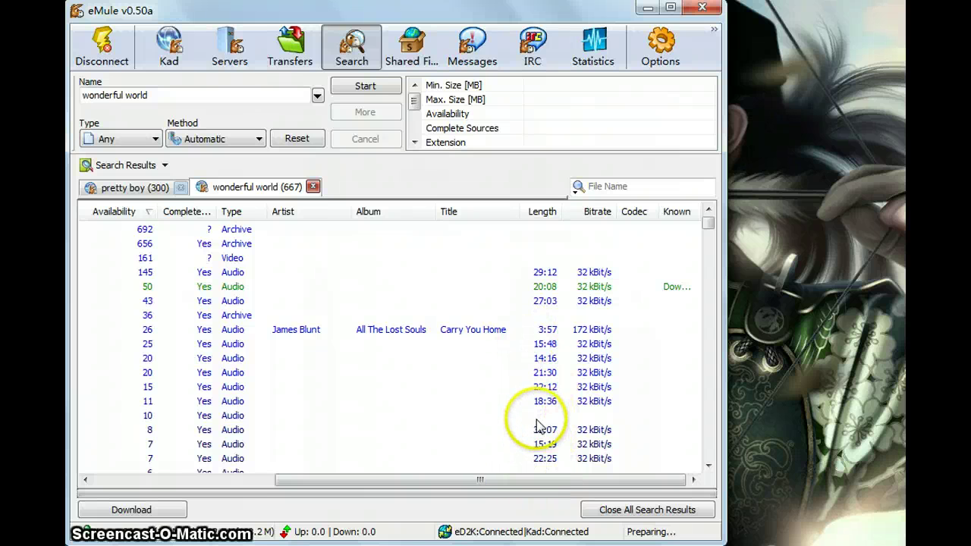
left_click_drag(538, 480, 84, 482)
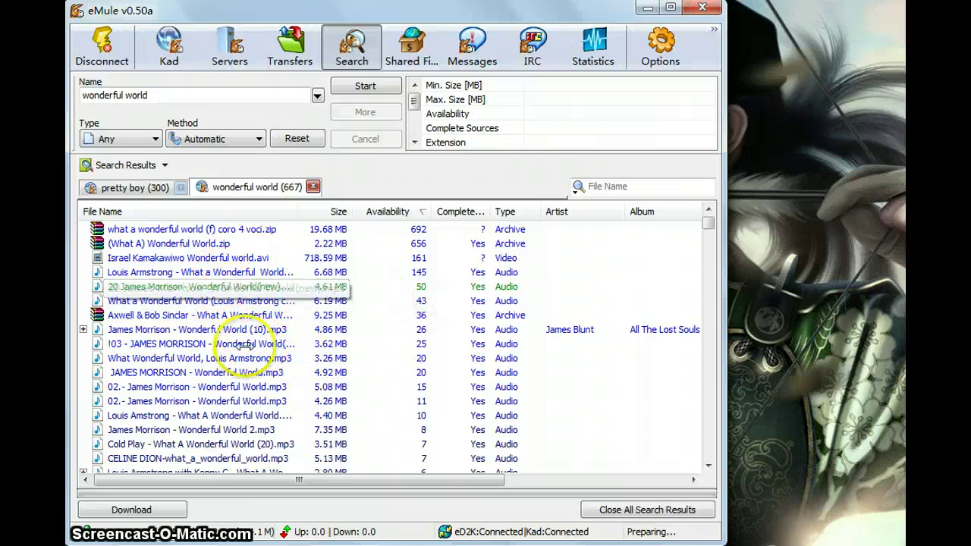
mouse_move(258, 317)
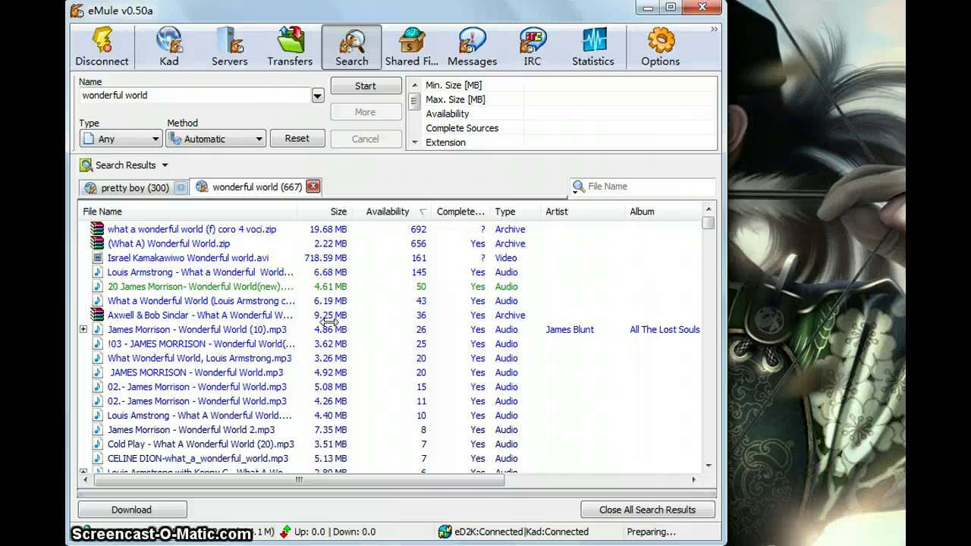
Step: Download the 4.61 MB '20 James Morrison- Wonderful World(new).mp3' and confirm it under Transfers
left_click(210, 286)
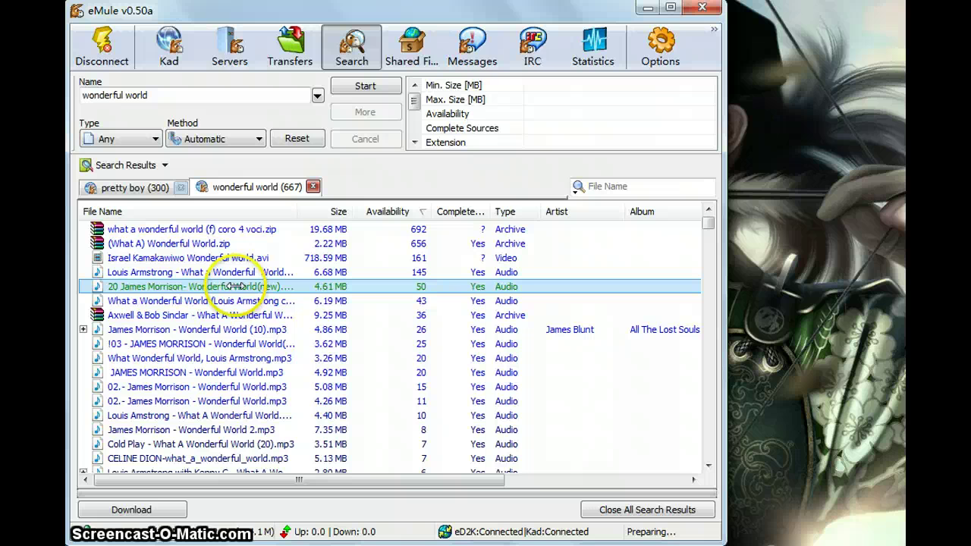
double_click(207, 286)
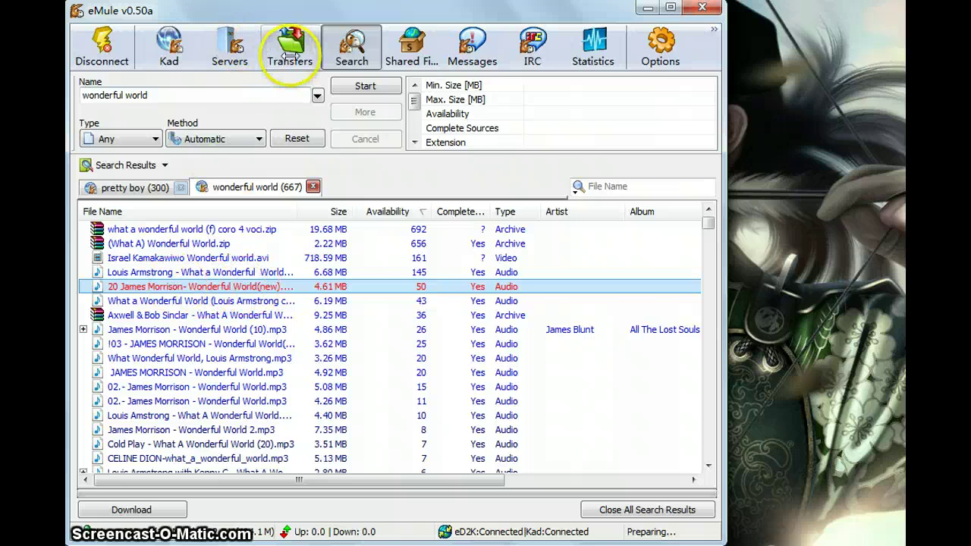
left_click(291, 44)
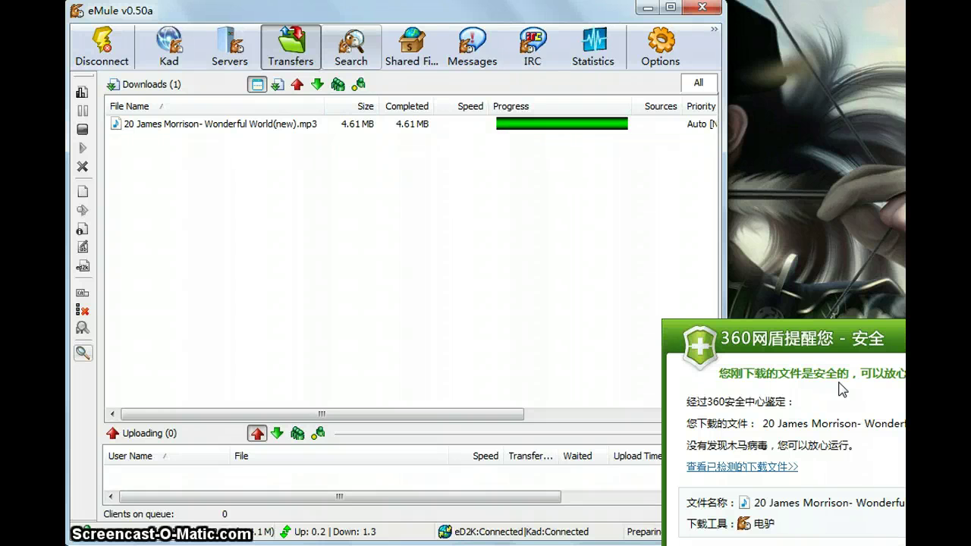
right_click(282, 124)
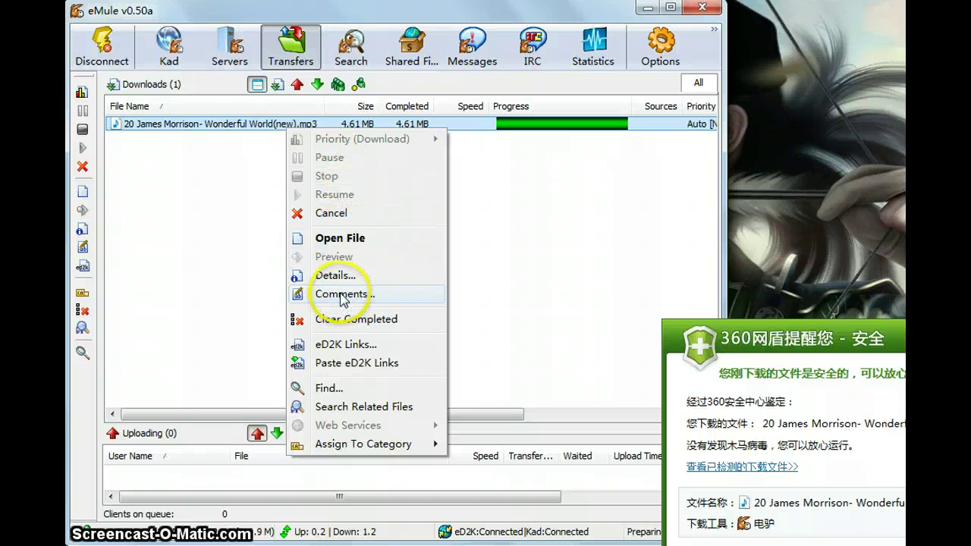
left_click(505, 244)
left_click(349, 53)
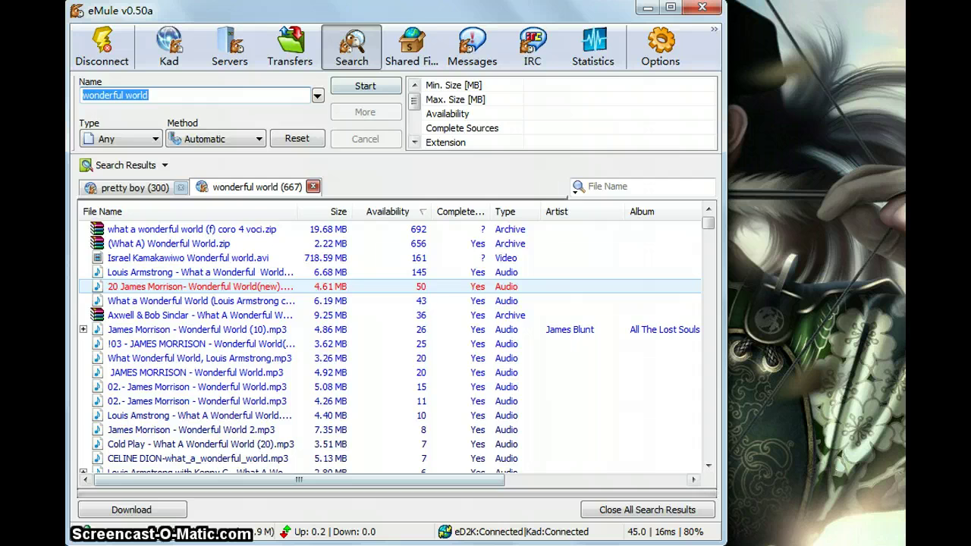
Step: List Incoming Files under Shared Files and view the Wonderful World(new) mp3's sharing statistics
left_click(413, 47)
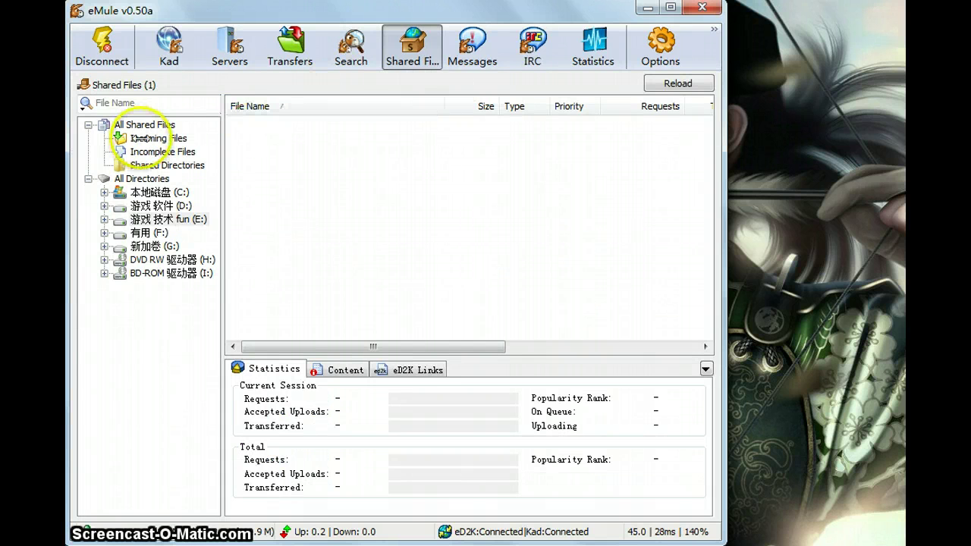
left_click(148, 138)
left_click(347, 124)
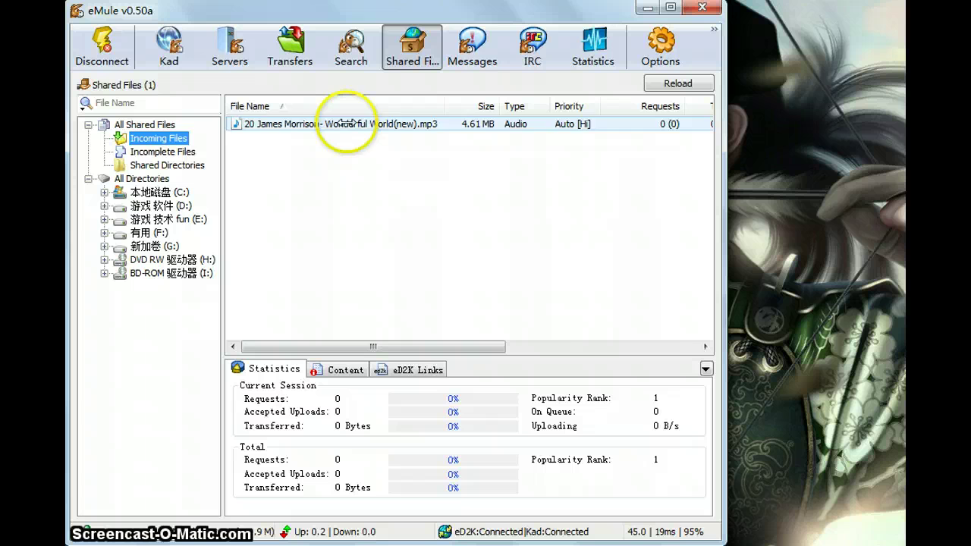
left_click(318, 160)
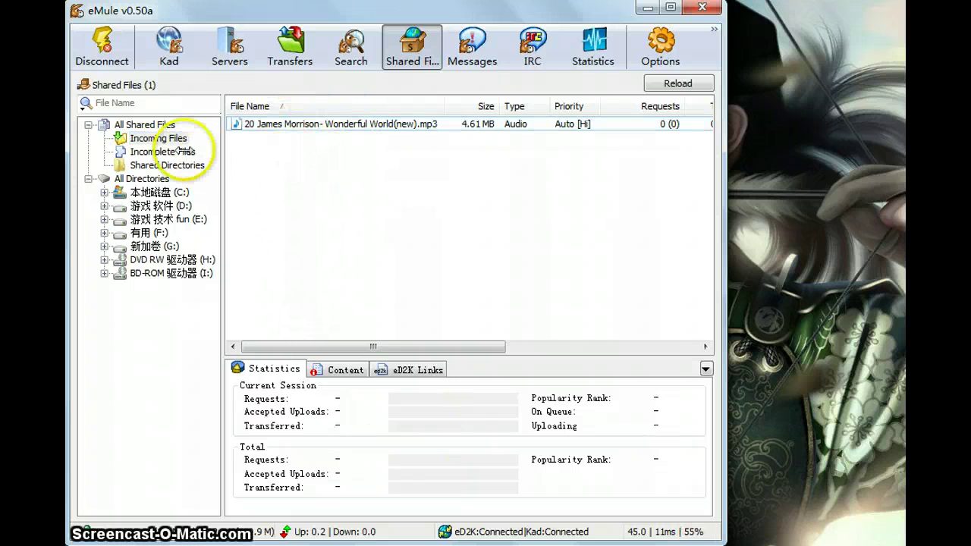
left_click(162, 152)
left_click(158, 138)
left_click(285, 124)
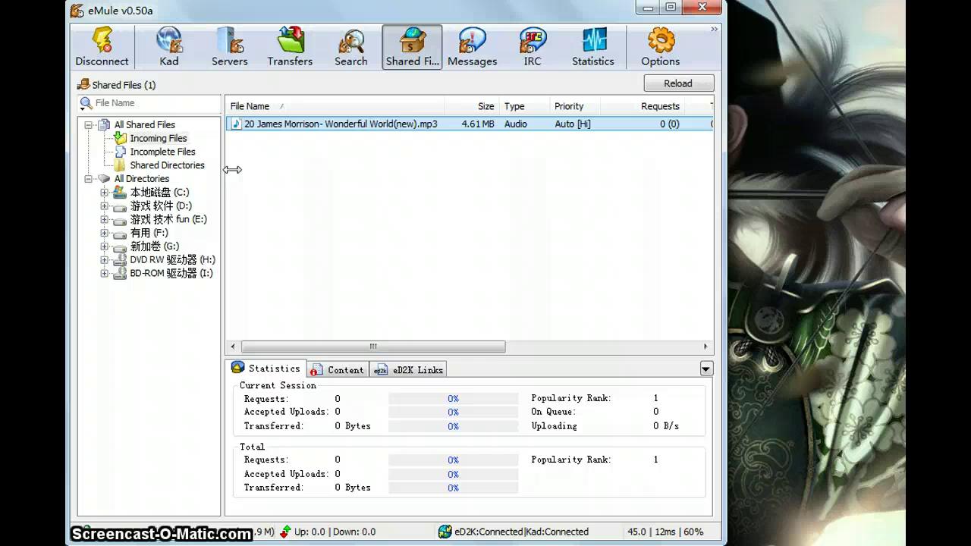
left_click_drag(232, 169, 338, 145)
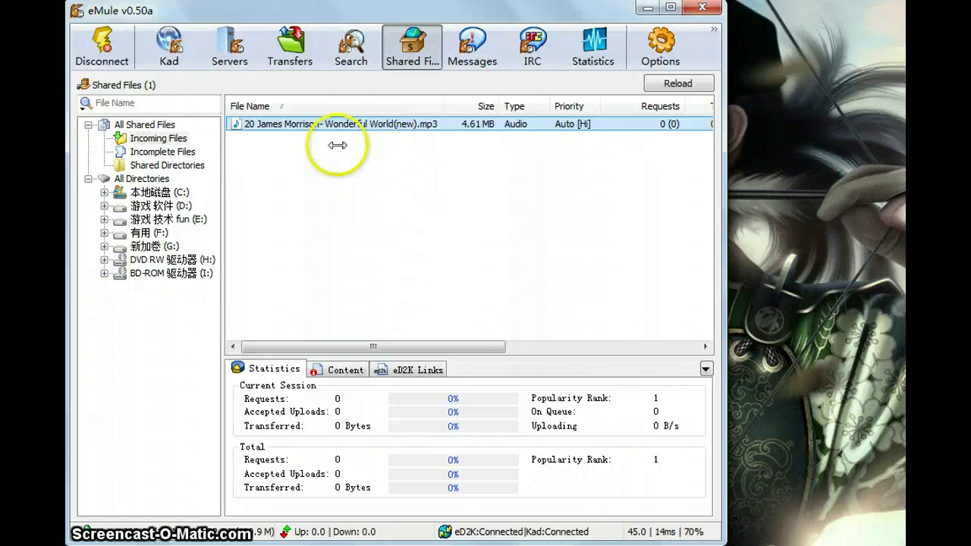
Step: Switch between the search results and Shared Files, ending on the Incoming Files list
left_click(343, 51)
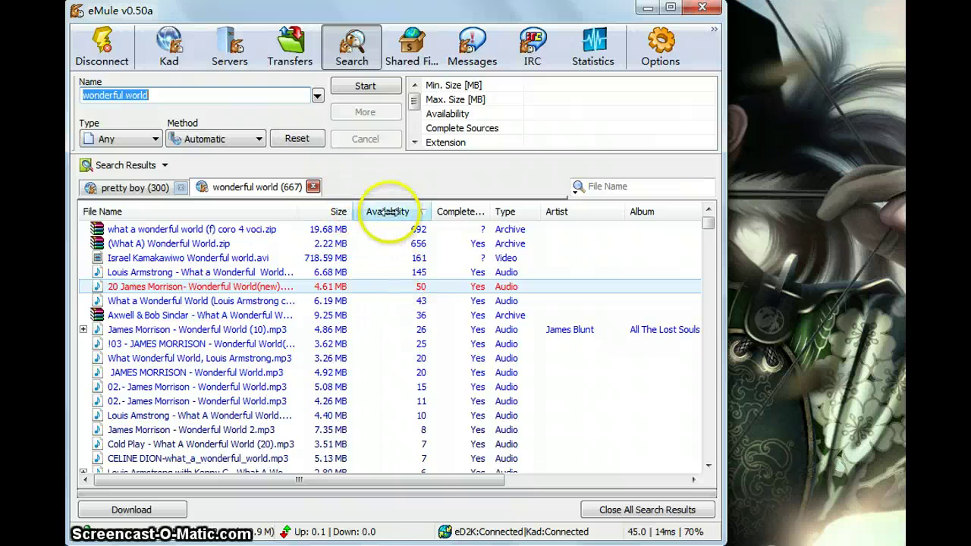
left_click(389, 47)
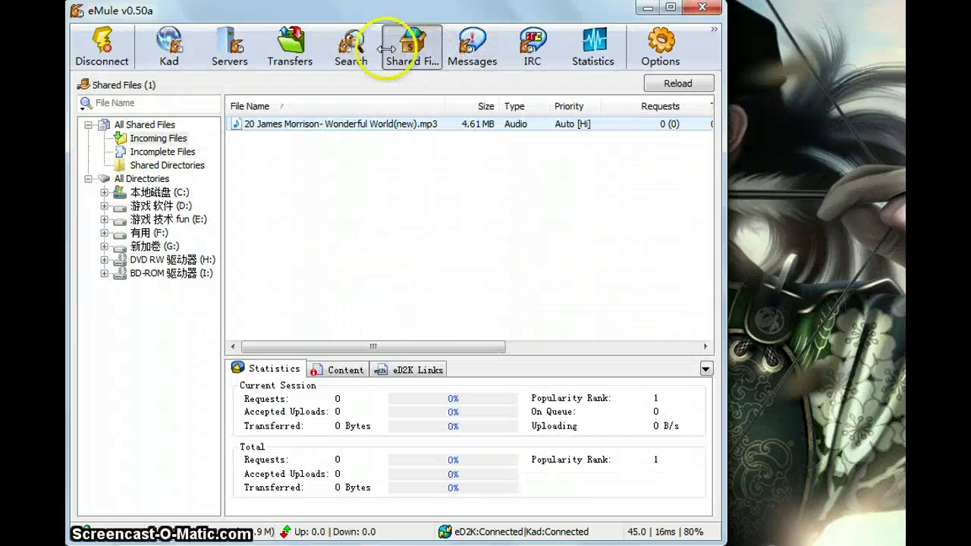
left_click(370, 53)
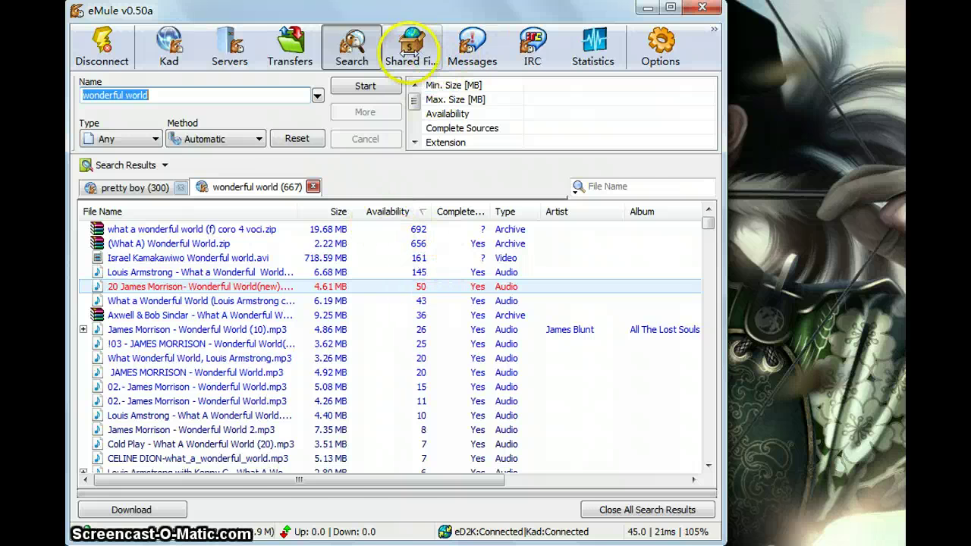
left_click(410, 47)
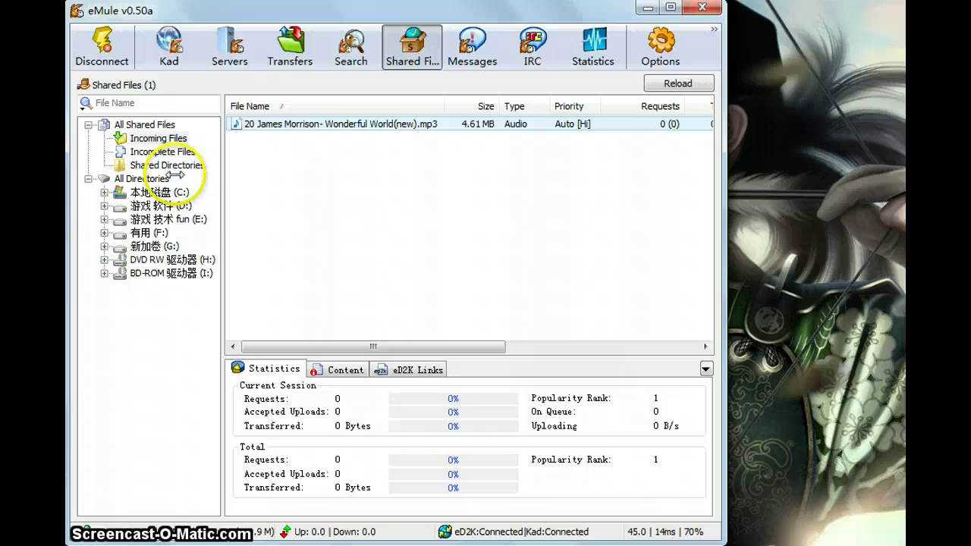
left_click(151, 139)
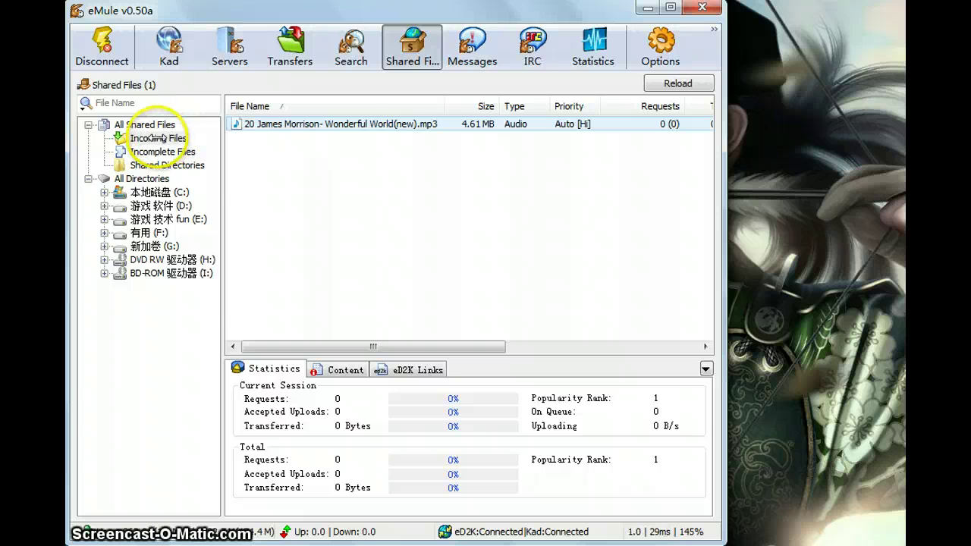
Step: Open the Incoming folder in Explorer and paste chp7.docx into it so eMule shares it
right_click(157, 138)
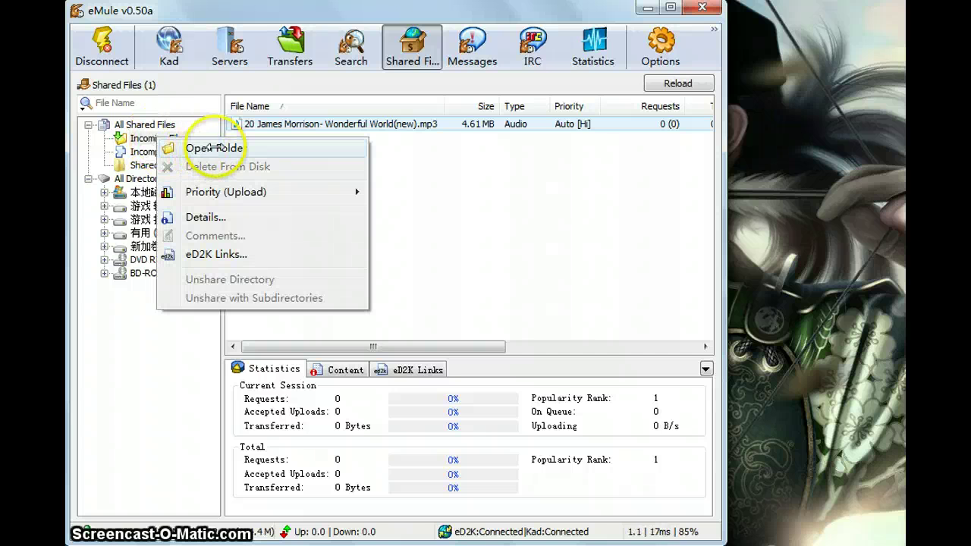
left_click(212, 147)
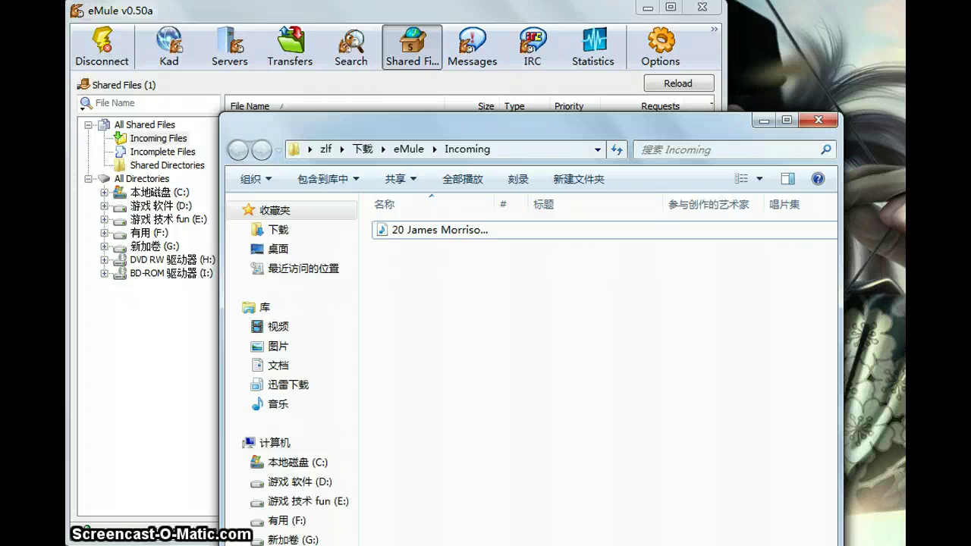
left_click(432, 337)
key("ctrl+v")
left_click(503, 301)
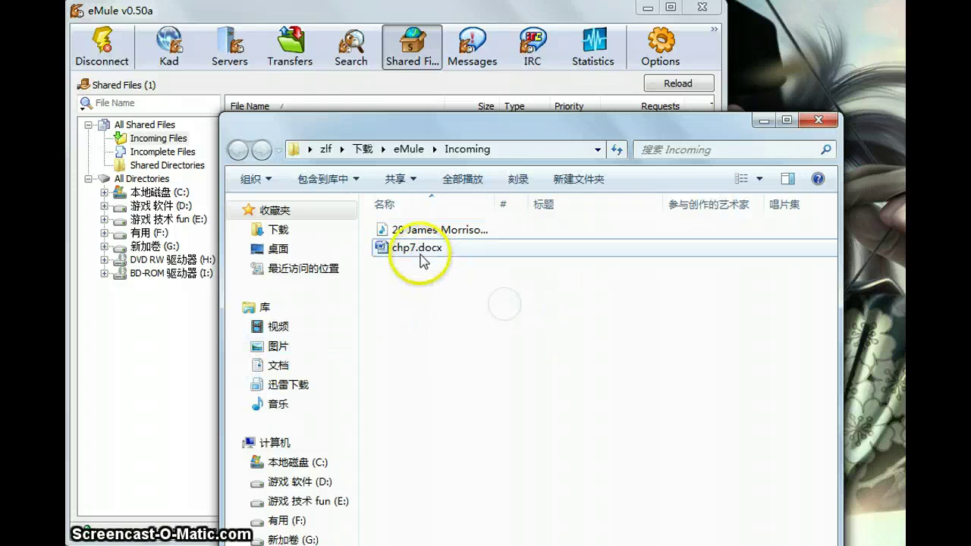
left_click(296, 109)
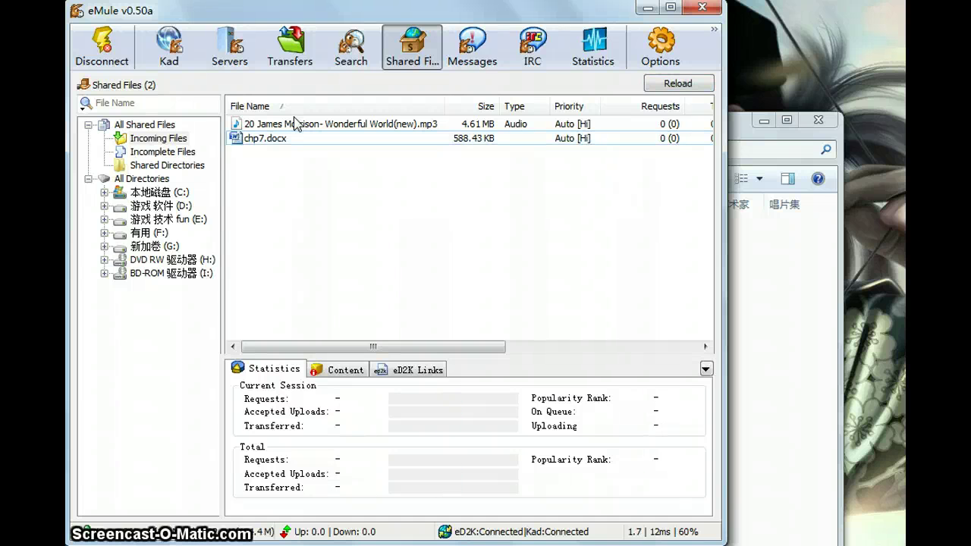
Step: Browse All Directories to the F:\MUSIC\zard folder and list its files
left_click(407, 174)
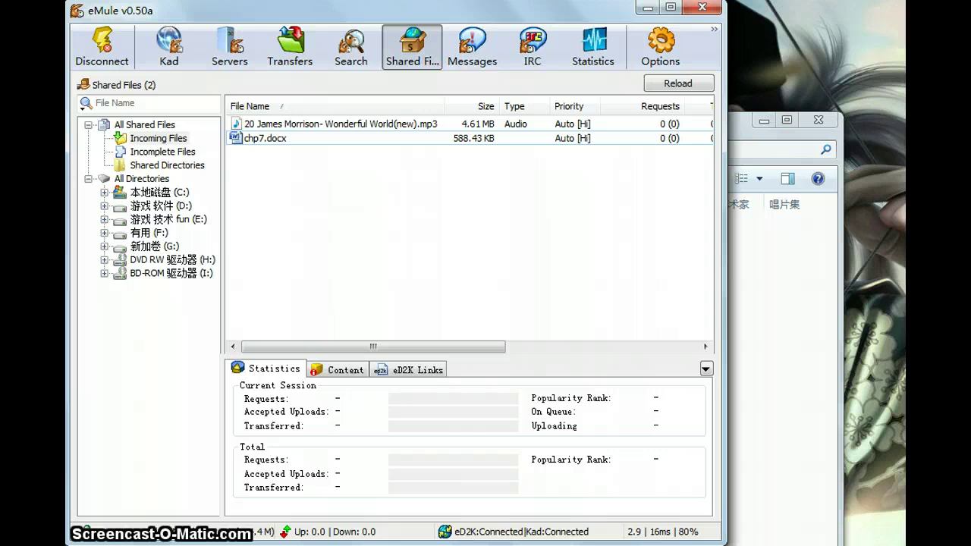
left_click(104, 219)
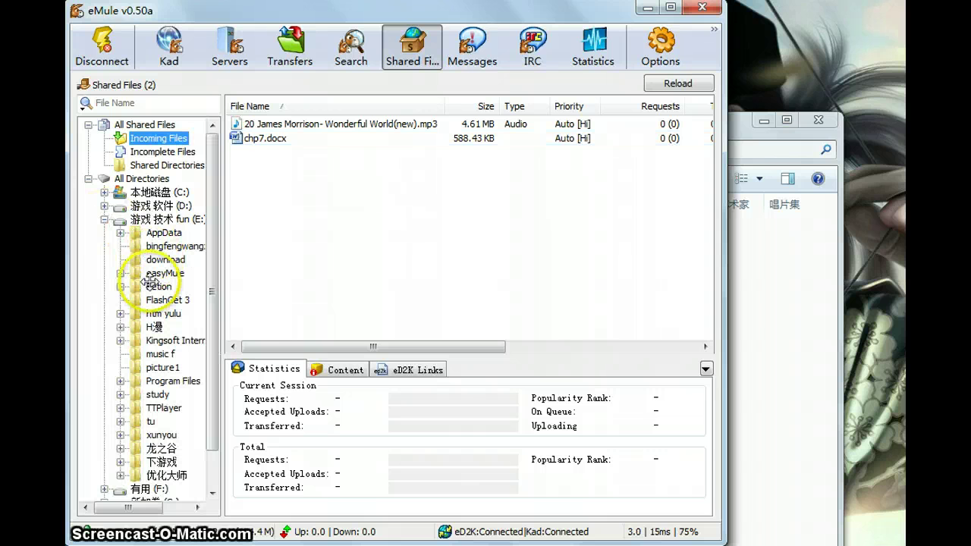
left_click(105, 219)
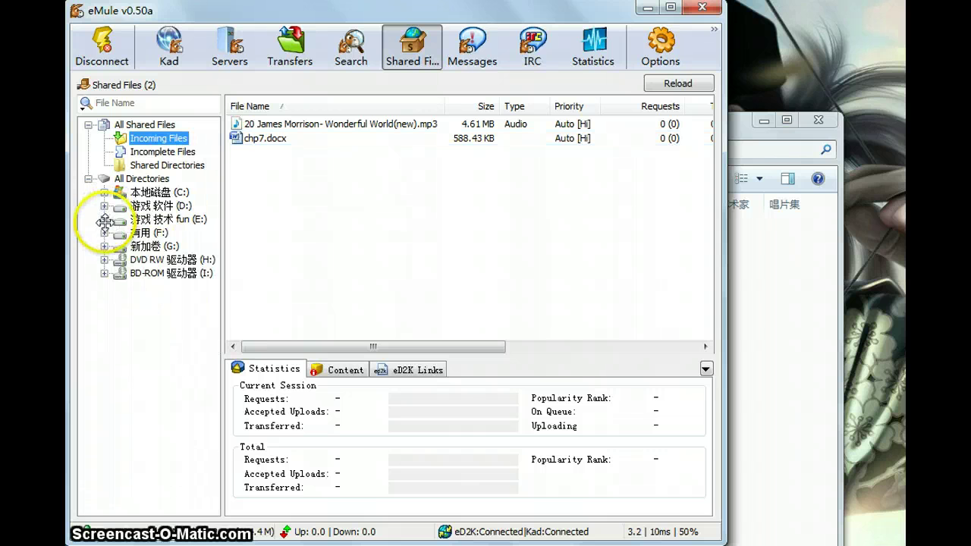
left_click(104, 233)
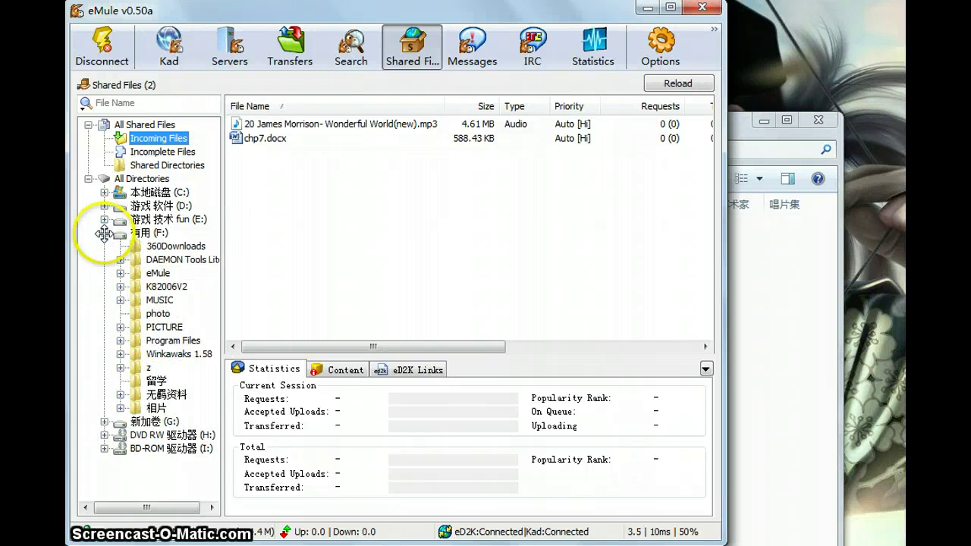
left_click(120, 300)
scroll(187, 349, "down", 1)
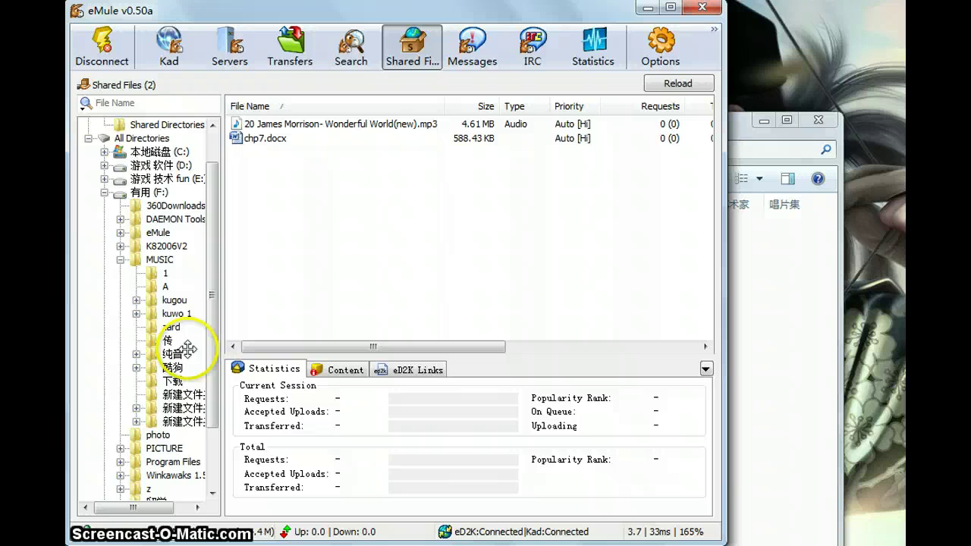
scroll(187, 349, "down", 2)
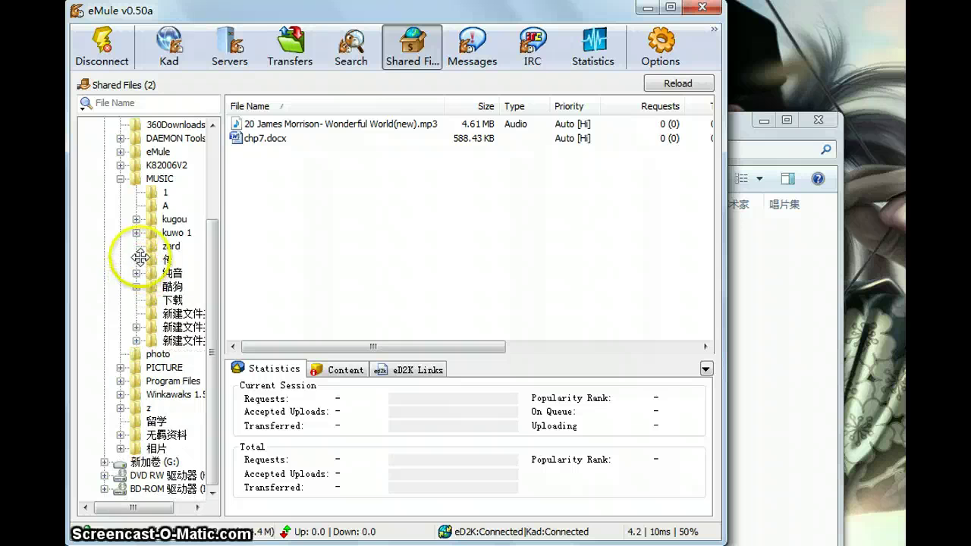
left_click(160, 246)
Step: Preview ZARD-Forever you.mp3 (6.45 MB) in the media player, then tick it to share
left_click(332, 123)
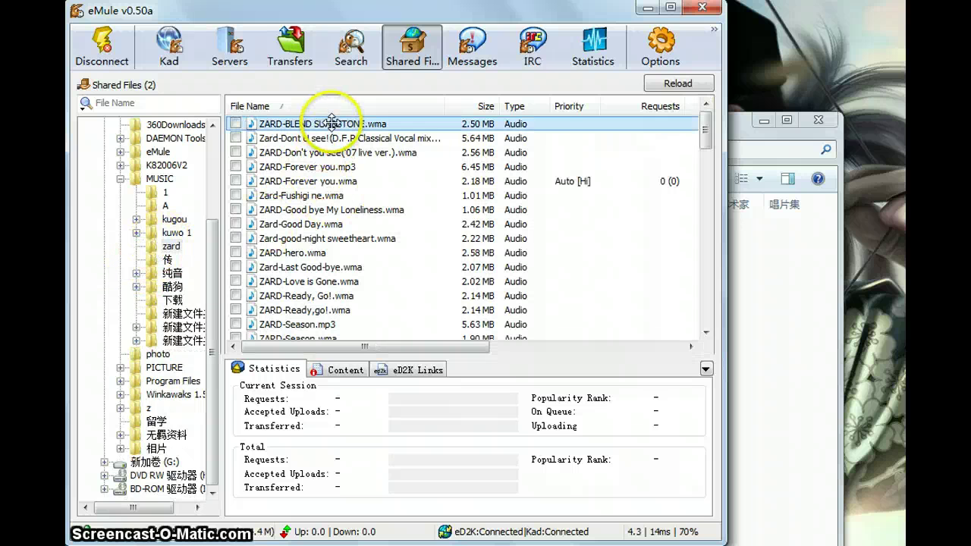
left_click(331, 152)
left_click(330, 181)
left_click(327, 167)
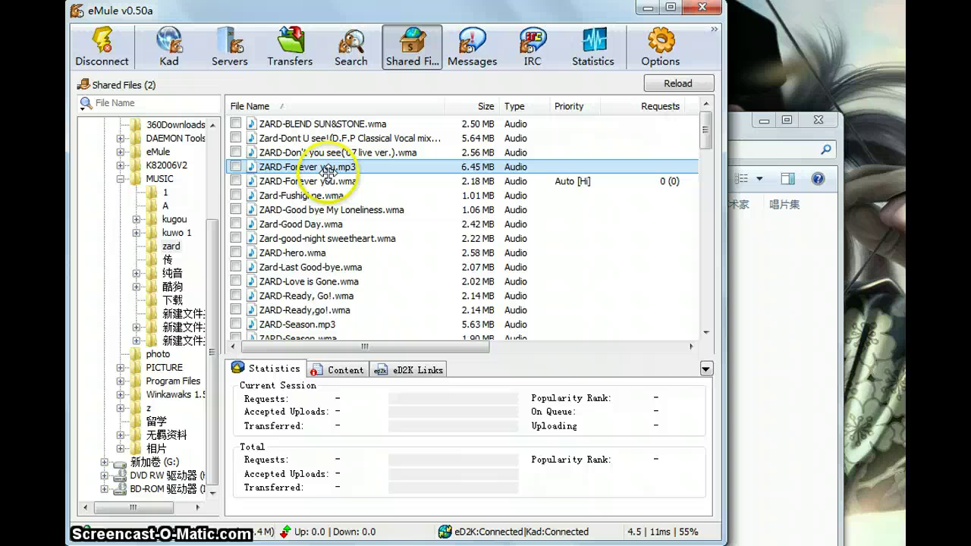
double_click(324, 167)
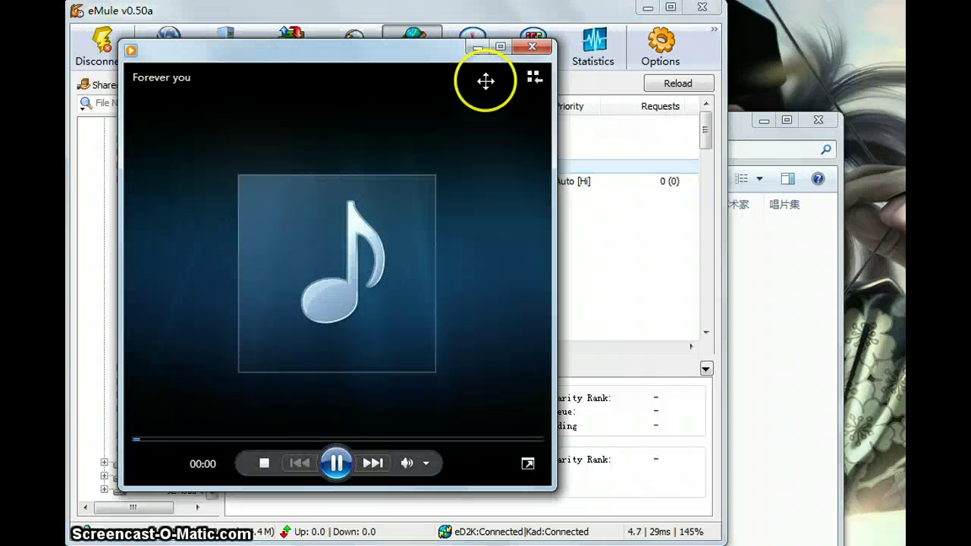
left_click(528, 46)
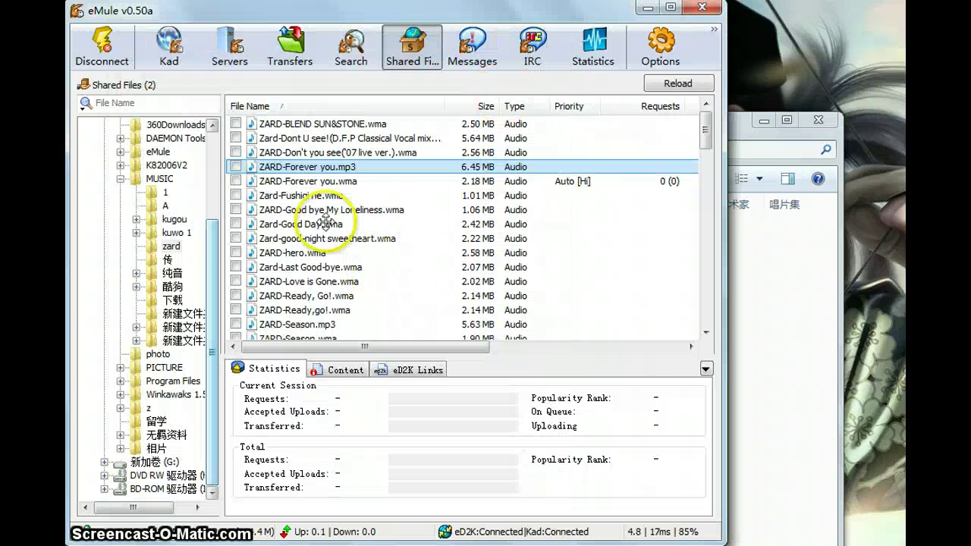
left_click(236, 167)
left_click(163, 165)
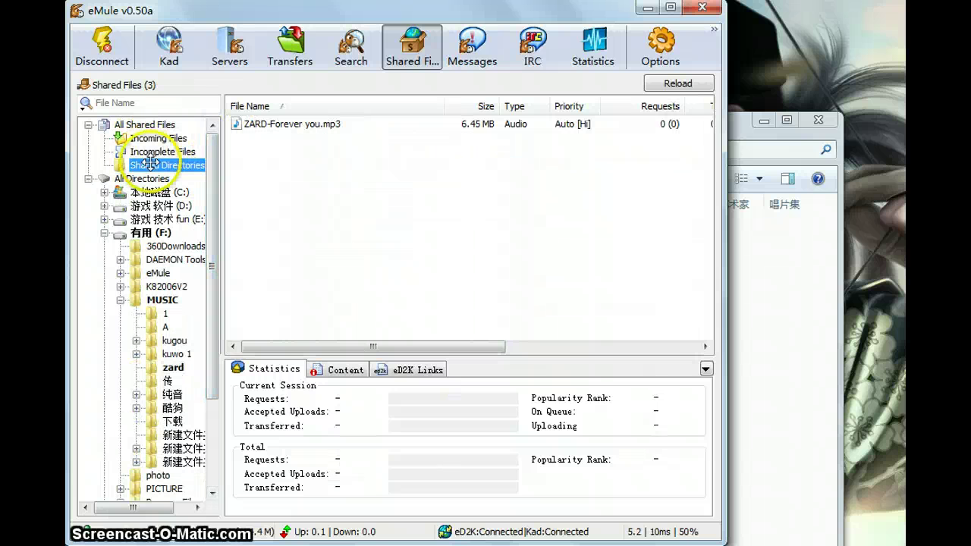
left_click(88, 179)
left_click(297, 124)
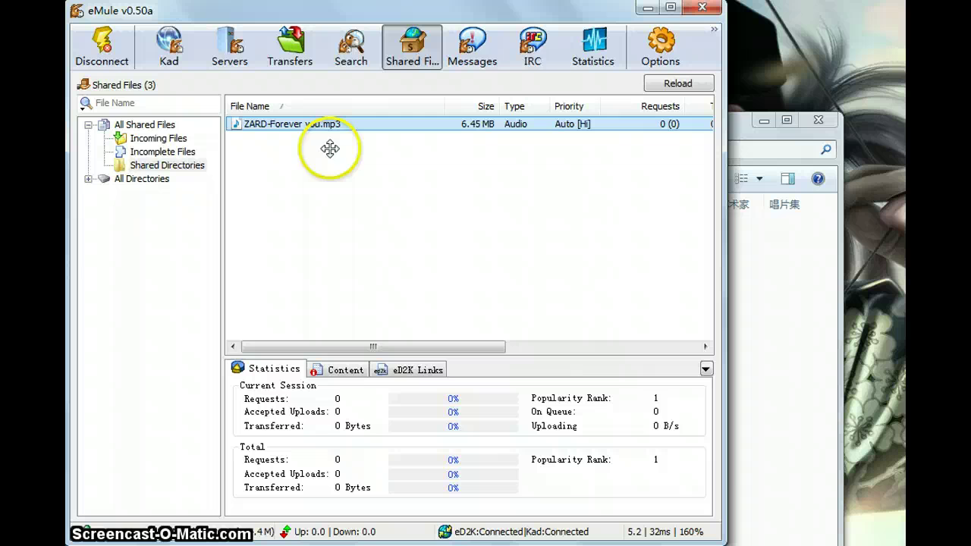
left_click(144, 124)
left_click(162, 152)
left_click(167, 166)
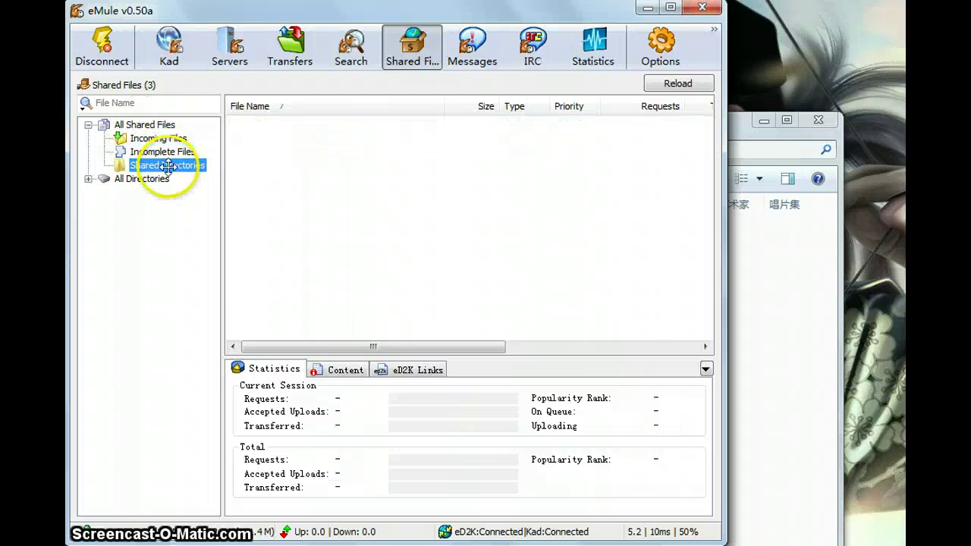
left_click(151, 125)
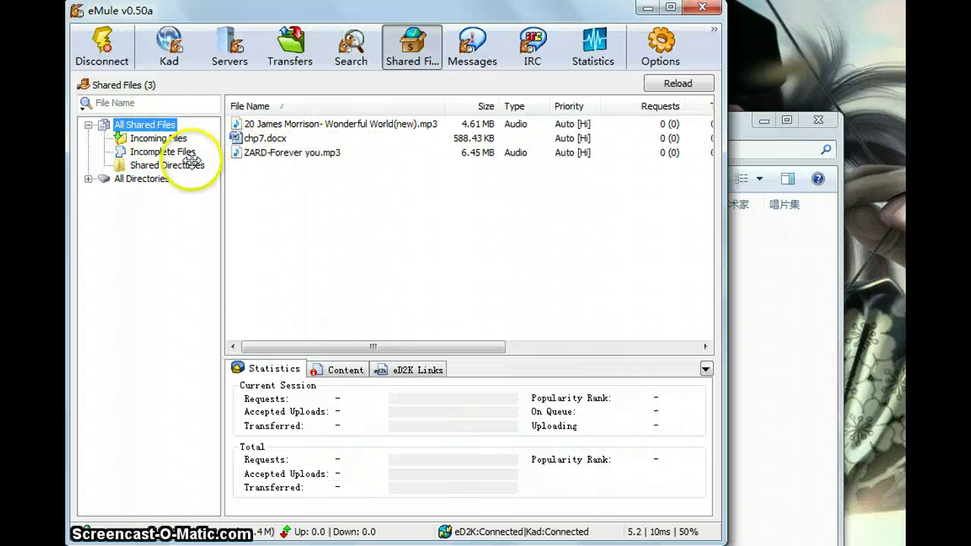
left_click(167, 165)
left_click(261, 124)
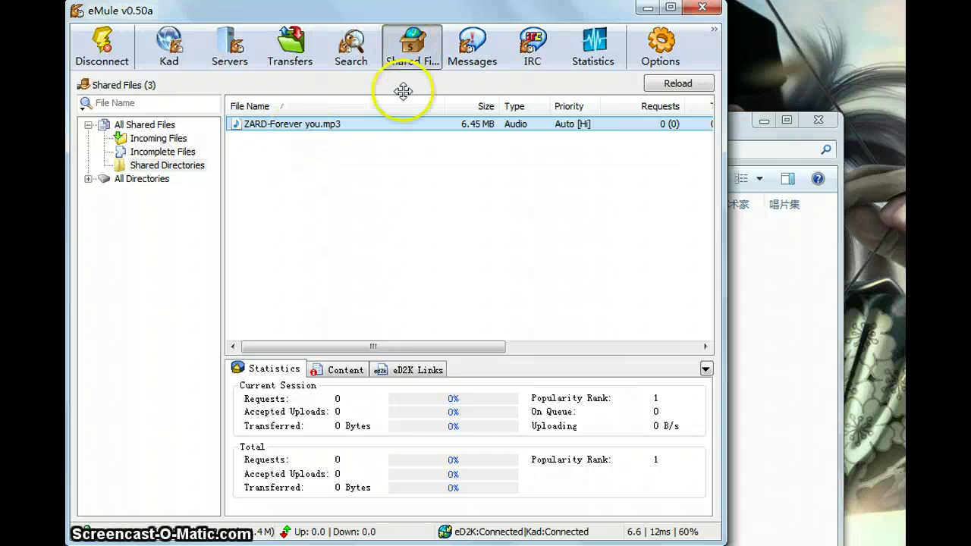
left_click(182, 152)
left_click(177, 139)
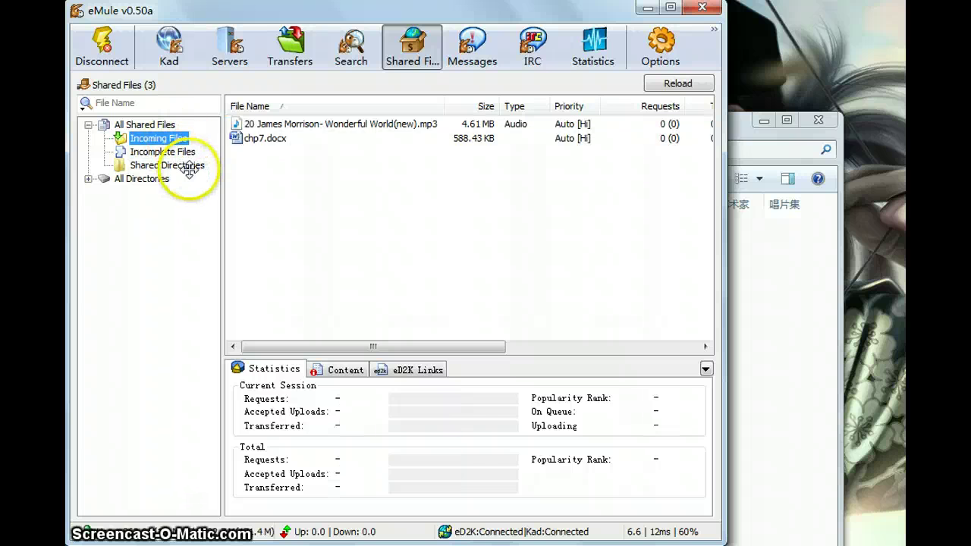
left_click(183, 165)
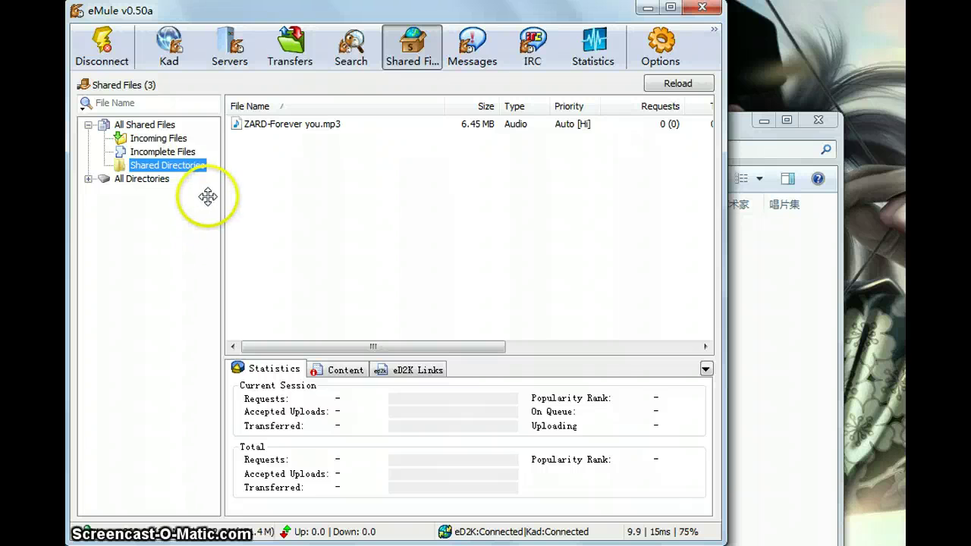
Step: Switch from Search to Transfers to show Wonderful World(new).mp3 completed at 4.61 MB, closing the translation popup
left_click(339, 53)
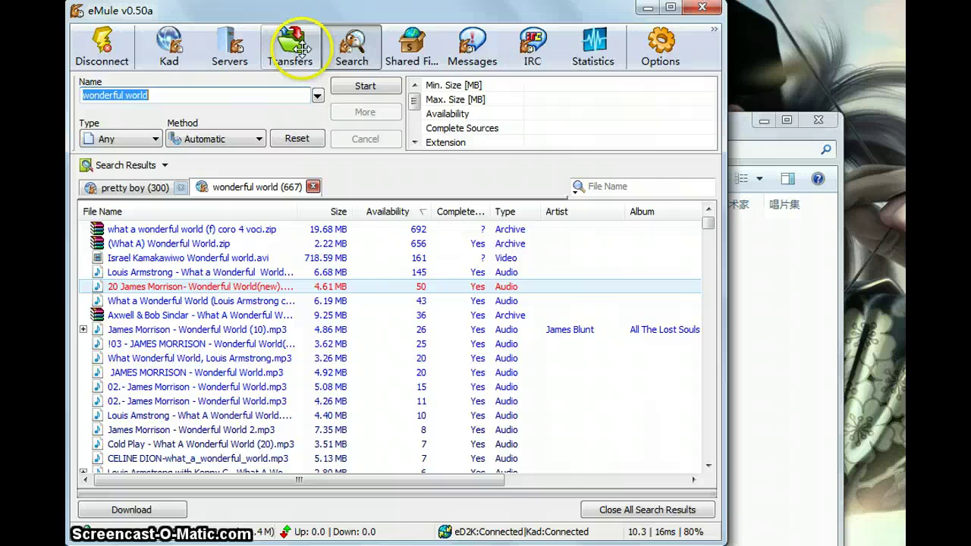
left_click(301, 49)
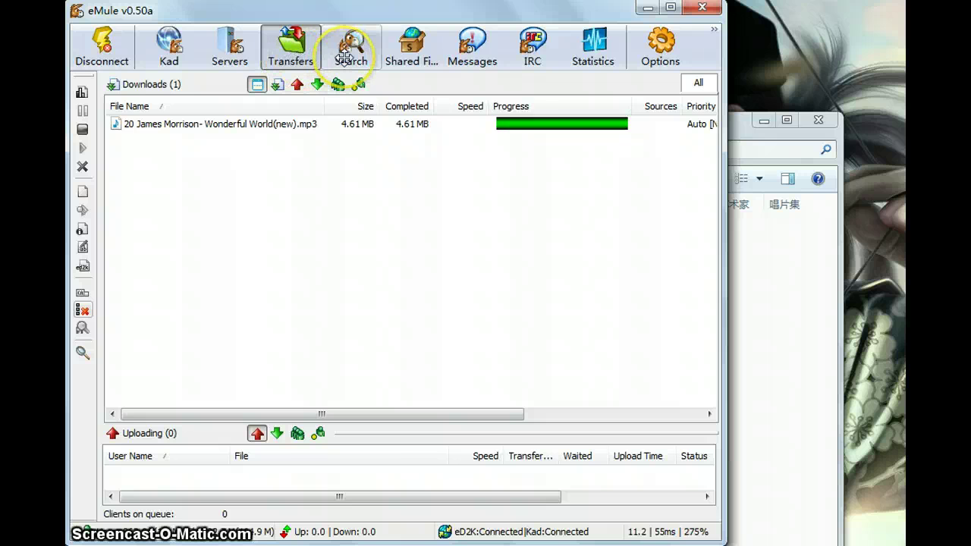
mouse_move(345, 58)
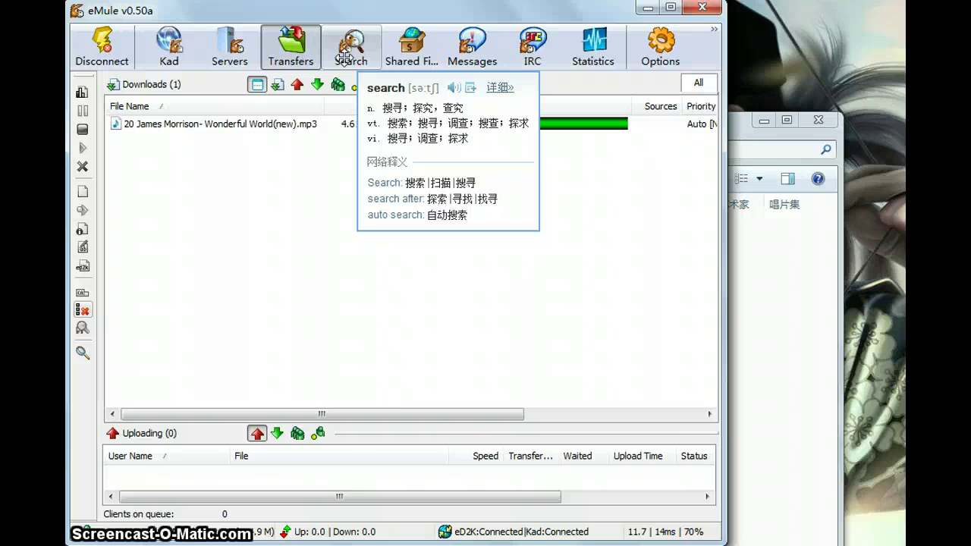
left_click(357, 130)
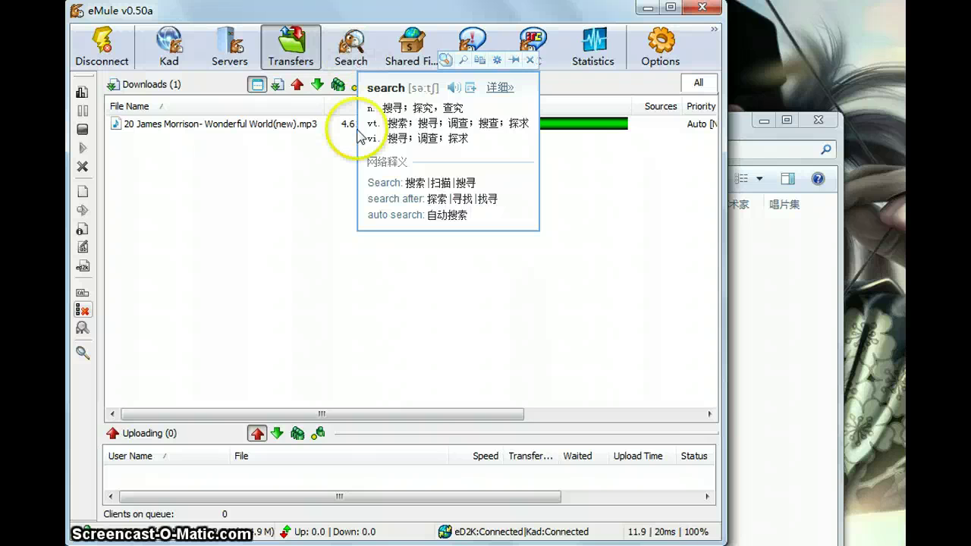